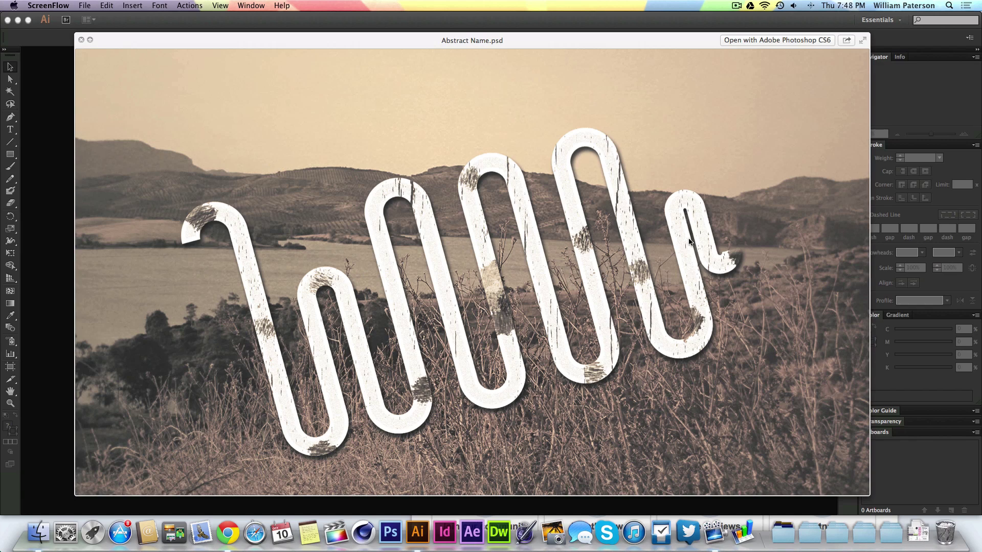
# - Close the Abstract Name.psd preview, switch to Illustrator and start a new document
pyautogui.click(497, 232)
pyautogui.press('space')
pyautogui.press('super+w')
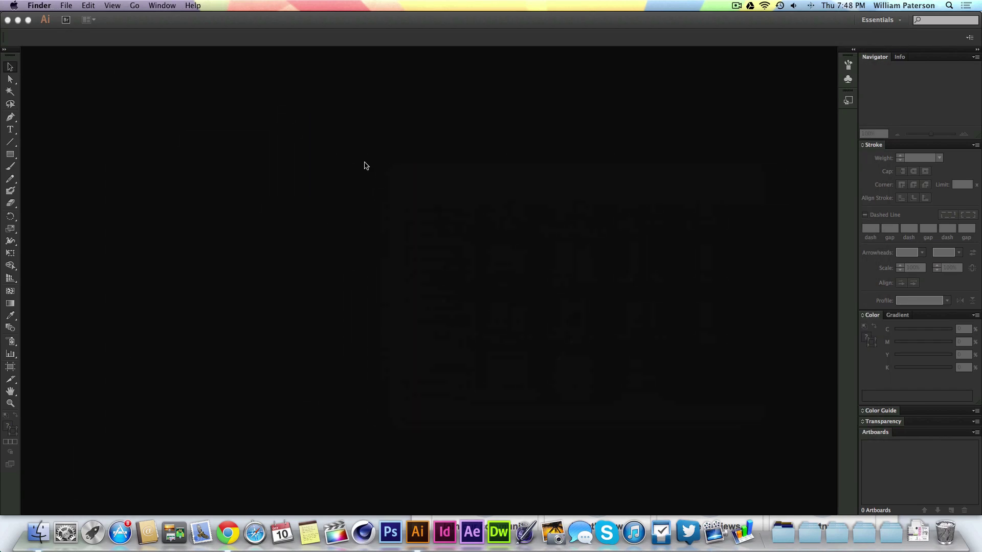
pyautogui.click(74, 66)
pyautogui.click(80, 5)
pyautogui.click(88, 16)
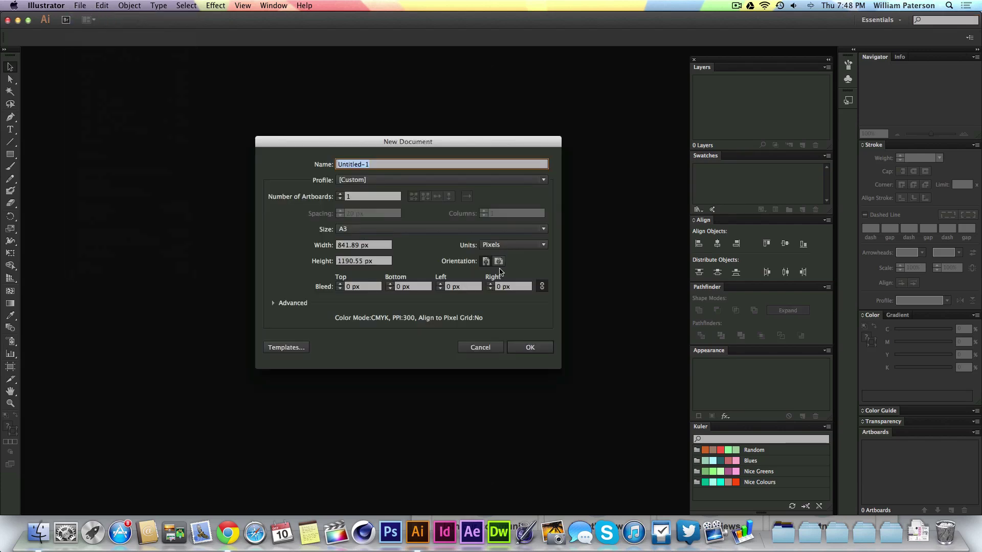
# - Set the new document's width and height to 500 px each
pyautogui.click(358, 246)
pyautogui.write('5')
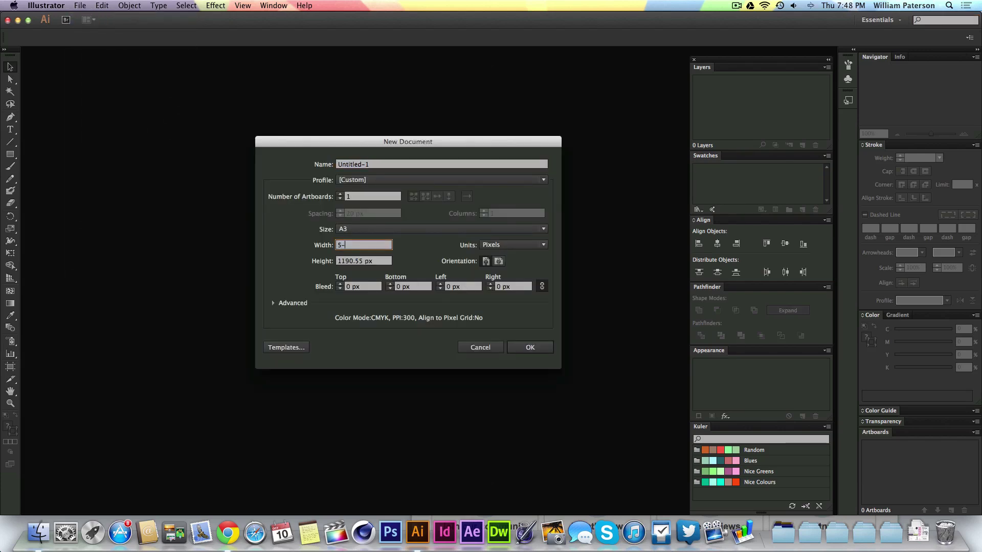
pyautogui.write('00')
pyautogui.press('Tab')
pyautogui.write('500')
pyautogui.press('Tab')
# - Create the new document with a width of 1280 px and a height of 720 px
pyautogui.hotkey('shift', 'Tab')
pyautogui.hotkey('shift', 'Tab')
pyautogui.write('1280')
pyautogui.press('Tab')
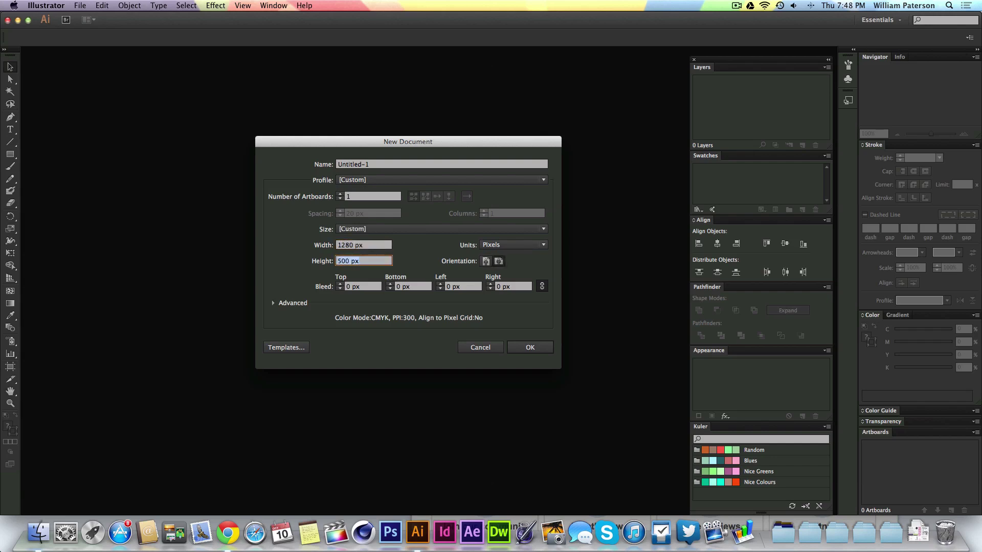
pyautogui.write('720')
pyautogui.press('Tab')
pyautogui.press('Tab')
pyautogui.press('Tab')
pyautogui.press('Return')
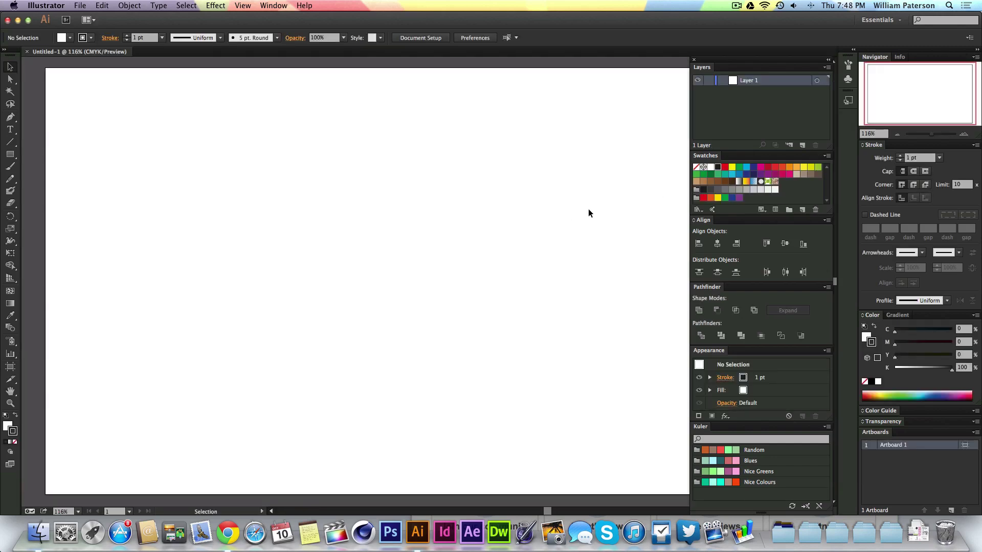
# - Draw a circle about 44 px in diameter in the upper-left part of the artboard with the Ellipse tool
pyautogui.press('super+0')
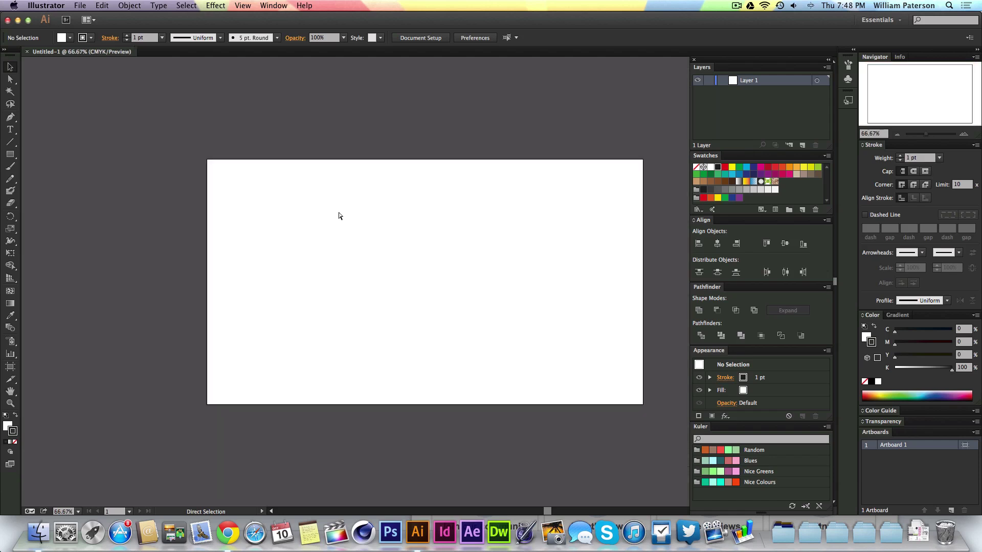
pyautogui.press('super+1')
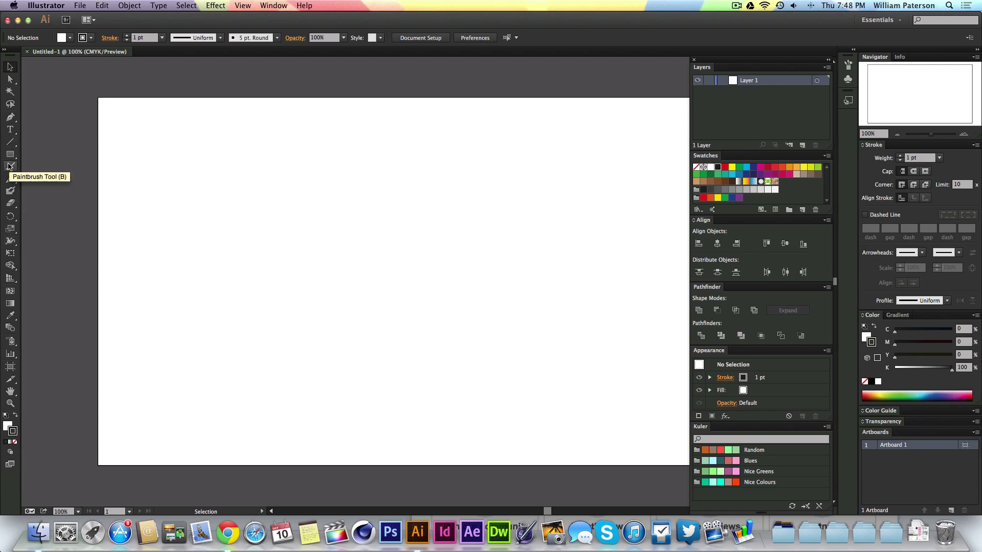
pyautogui.press('l')
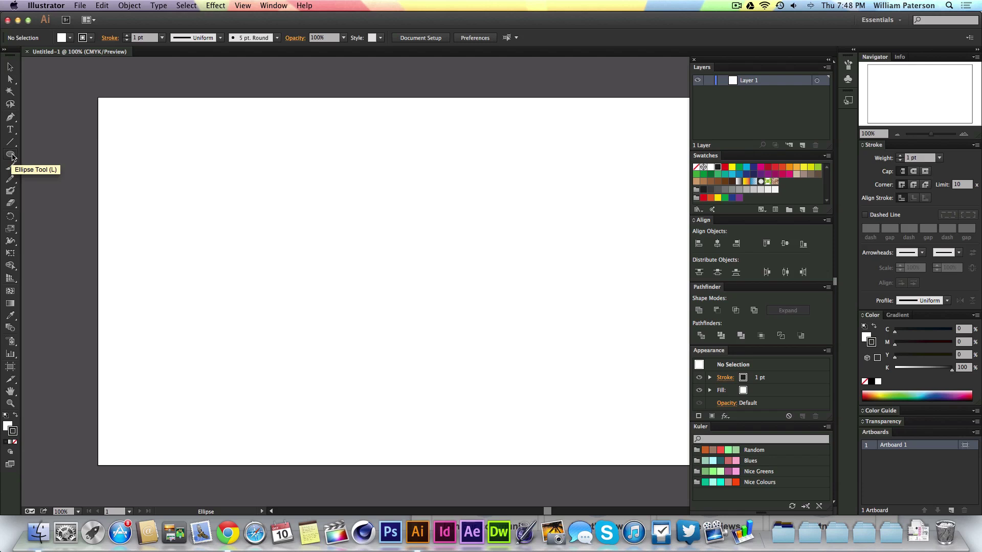
pyautogui.moveTo(204, 172); pyautogui.dragTo(214, 182)
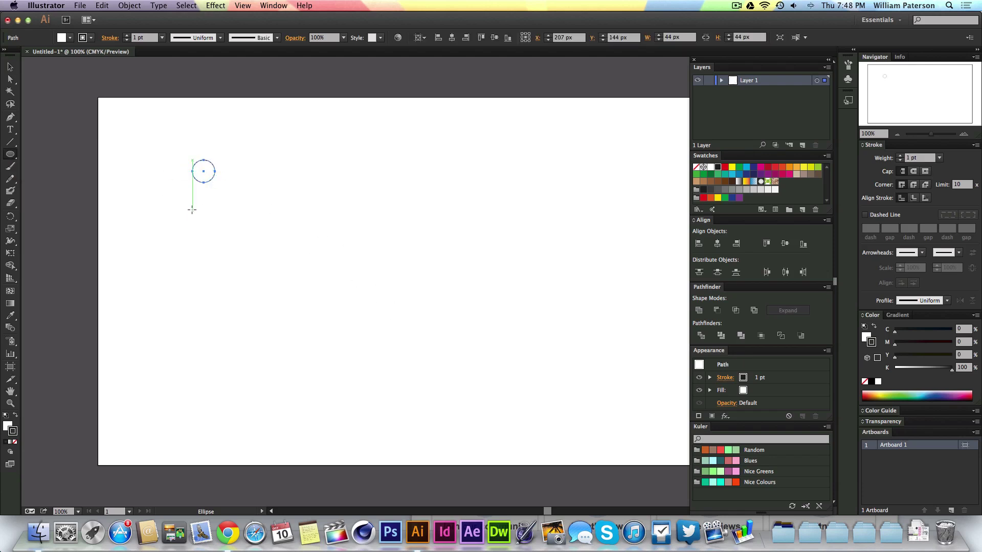
# - Remove the circle's fill and set its stroke weight to 2 pt
pyautogui.press('x')
pyautogui.click(15, 441)
pyautogui.press('x')
pyautogui.press('v')
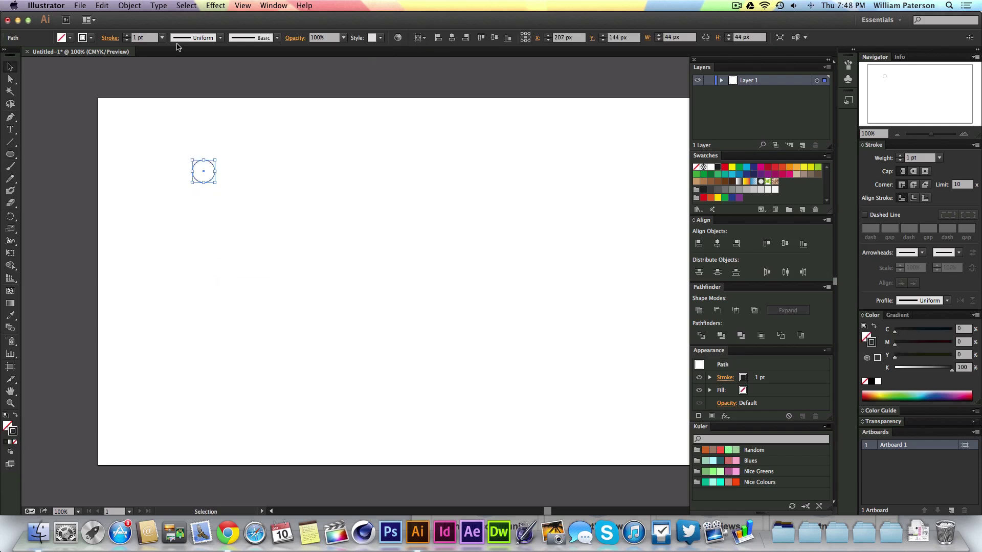
pyautogui.click(127, 36)
# - Move the circle closer to the artboard's upper-left corner, to about X 120 px, Y 80 px
pyautogui.click(262, 179)
pyautogui.moveTo(215, 170); pyautogui.dragTo(170, 136)
pyautogui.click(190, 190)
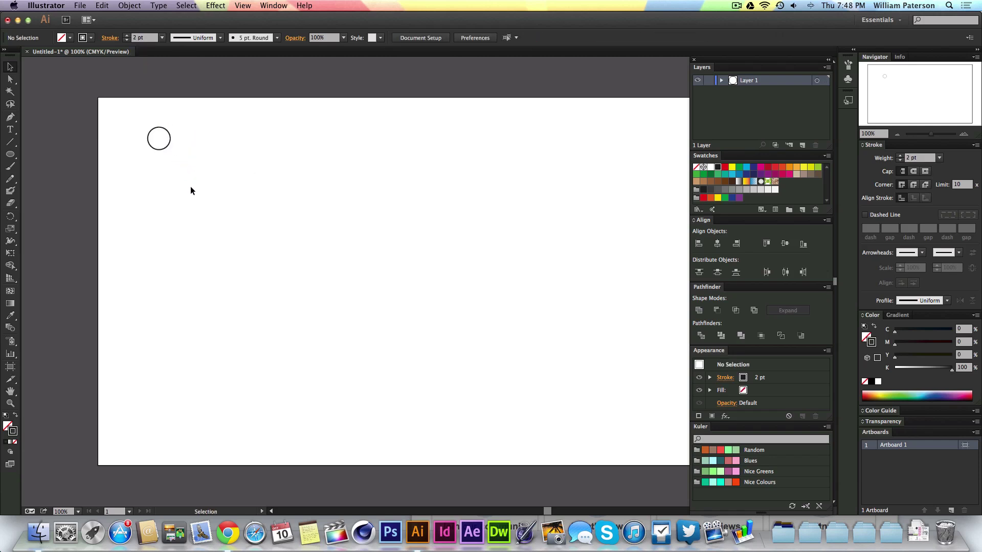
# - Select the circle and hide its bounding box
pyautogui.click(156, 149)
pyautogui.click(215, 142)
pyautogui.moveTo(202, 106); pyautogui.dragTo(105, 207)
pyautogui.moveTo(196, 110); pyautogui.dragTo(138, 171)
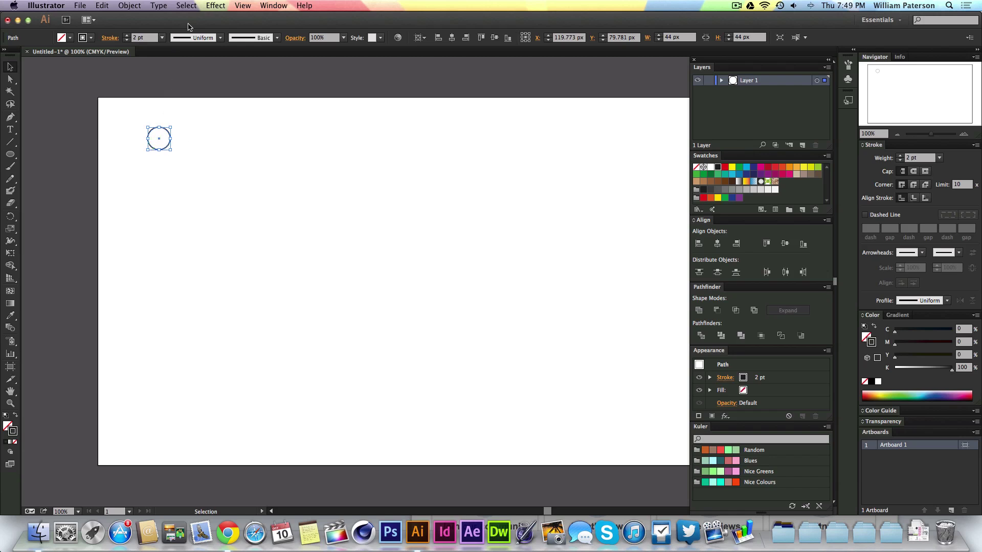
pyautogui.press('super+shift+b')
pyautogui.click(243, 5)
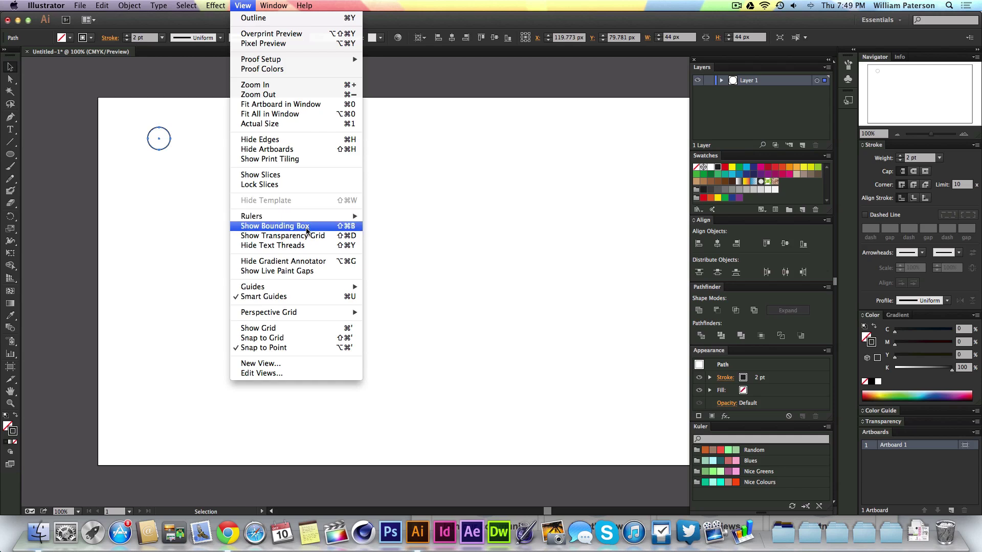
pyautogui.click(192, 243)
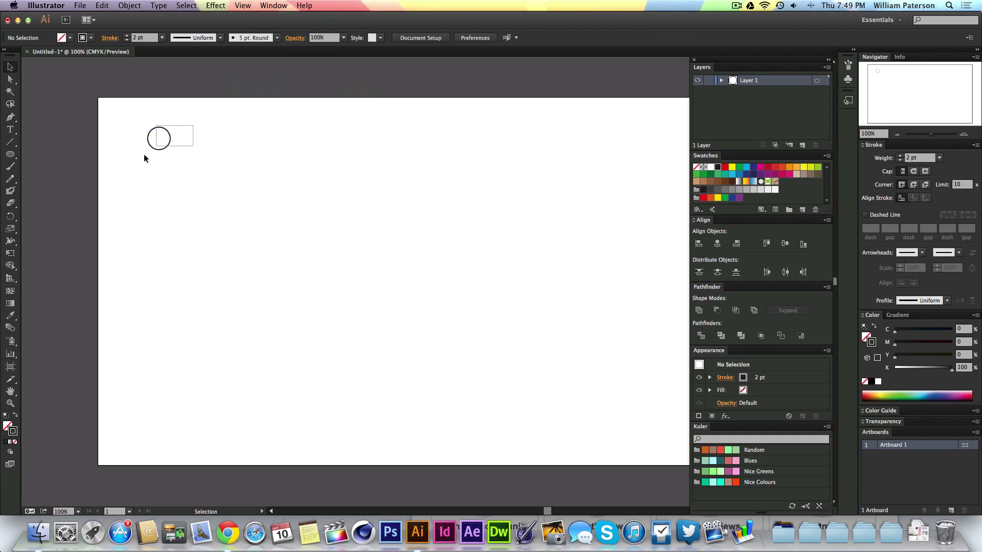
pyautogui.click(170, 140)
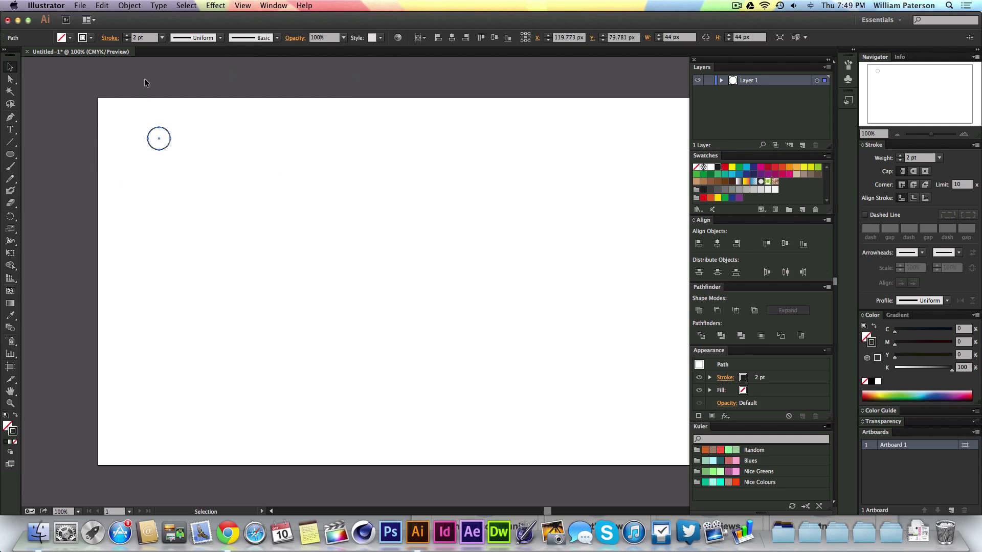
# - Draw a straight vertical line about 498 px long below and to the right of the circle with the Pen tool
pyautogui.press('p')
pyautogui.click(185, 189)
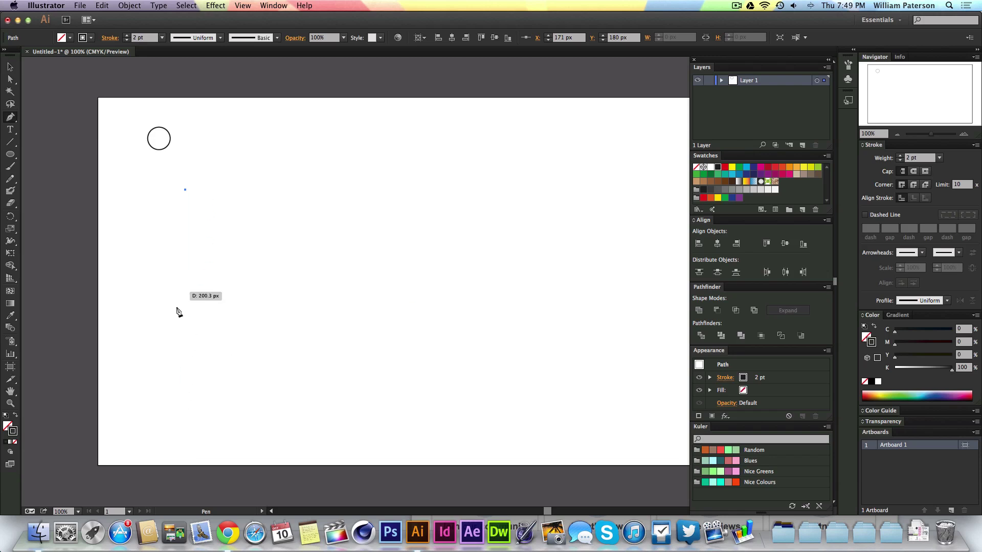
pyautogui.click(246, 5)
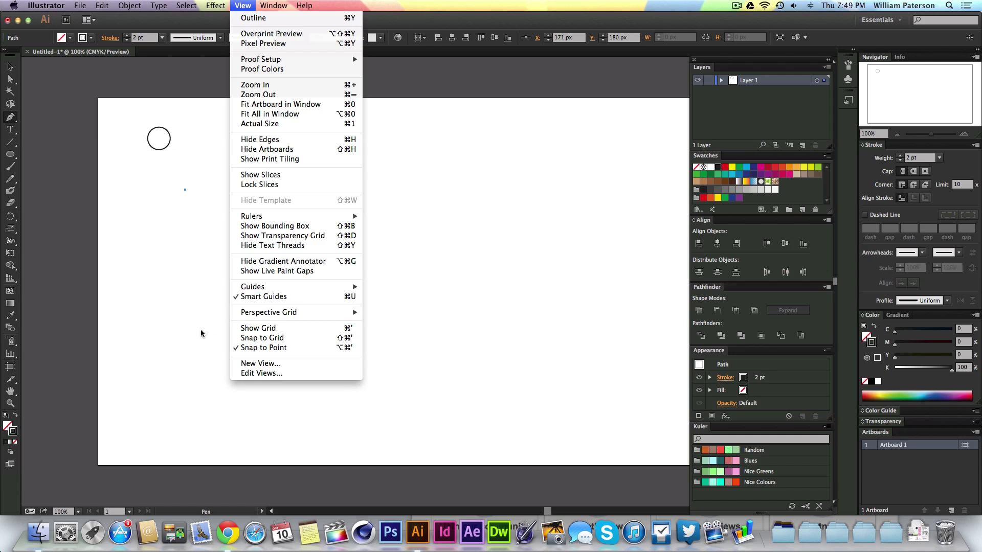
pyautogui.click(182, 321)
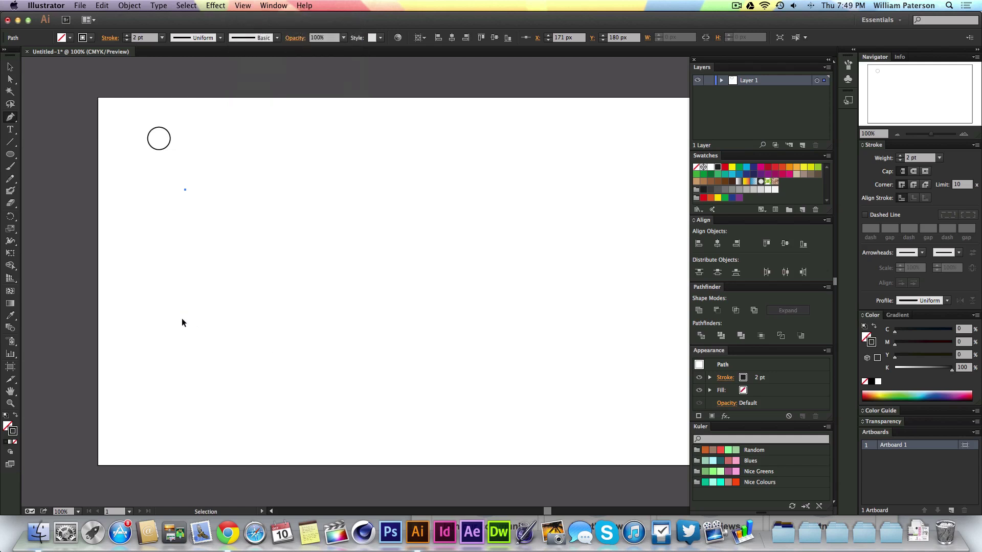
pyautogui.moveTo(185, 190); pyautogui.dragTo(195, 175)
pyautogui.click(195, 430)
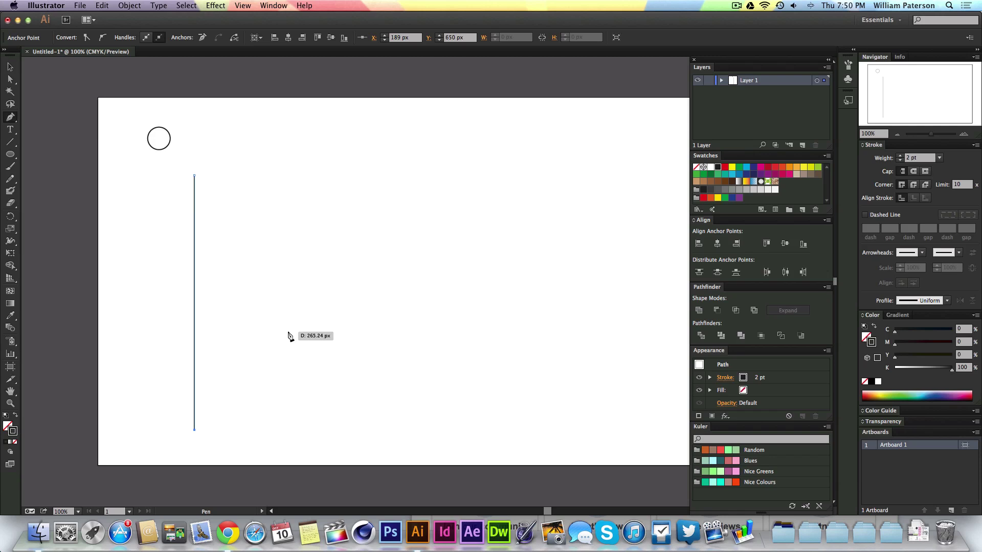
pyautogui.press('v')
pyautogui.click(253, 207)
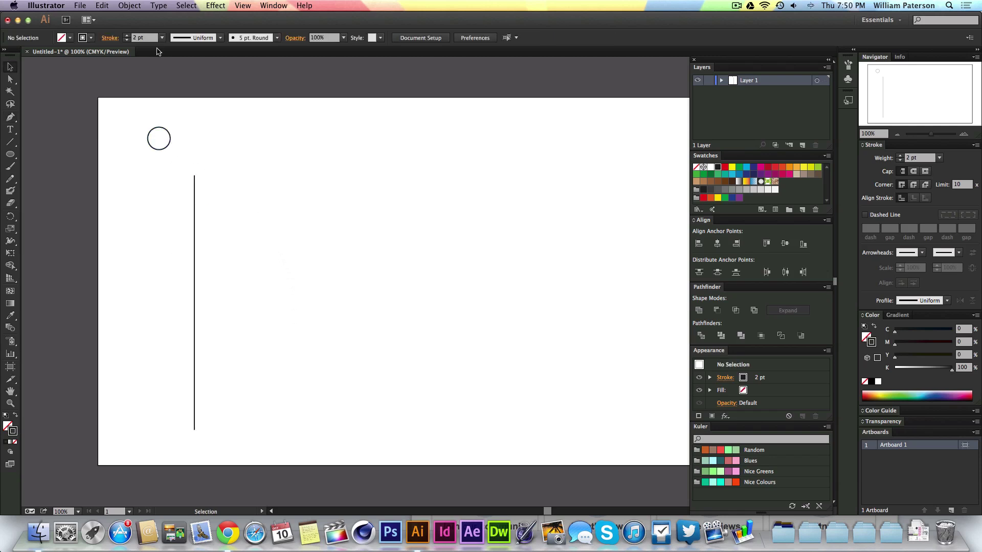
# - Change the selection colour of Layer 1 to Peach in its layer options
pyautogui.press('super+plus')
pyautogui.press('super+plus')
pyautogui.press('super+plus')
pyautogui.hscroll(-3, 443, 320)
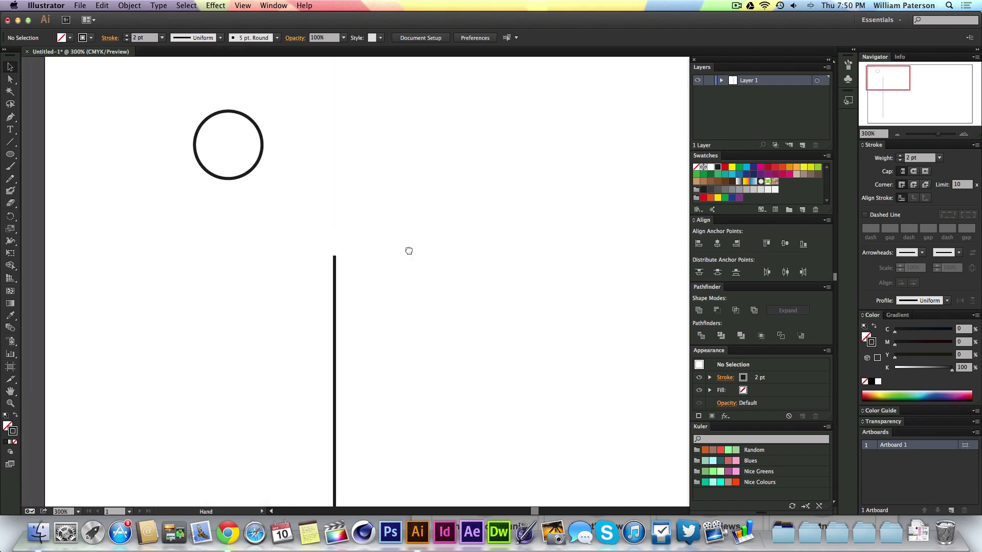
pyautogui.hscroll(-3, 395, 243)
pyautogui.click(294, 158)
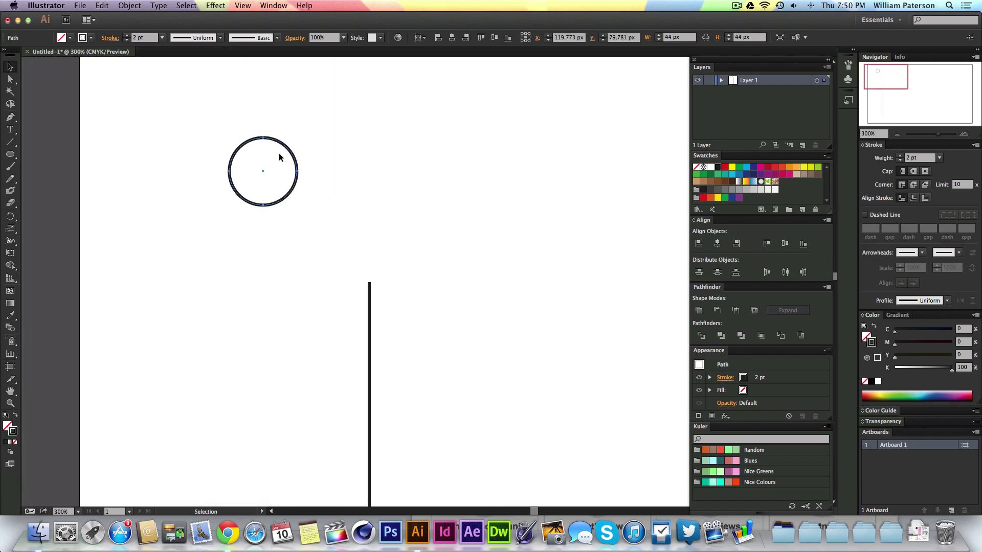
pyautogui.doubleClick(784, 82)
pyautogui.click(643, 348)
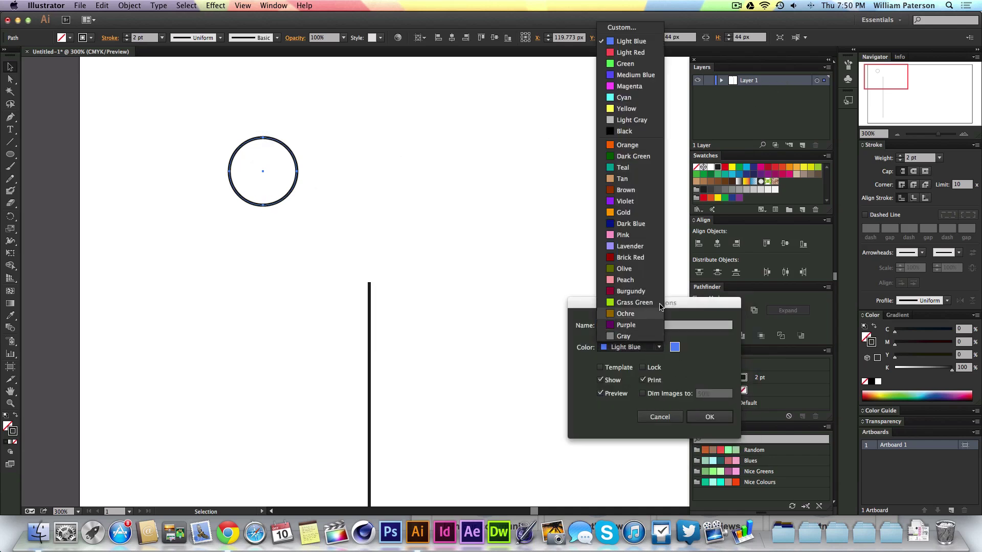
pyautogui.click(649, 279)
pyautogui.click(692, 418)
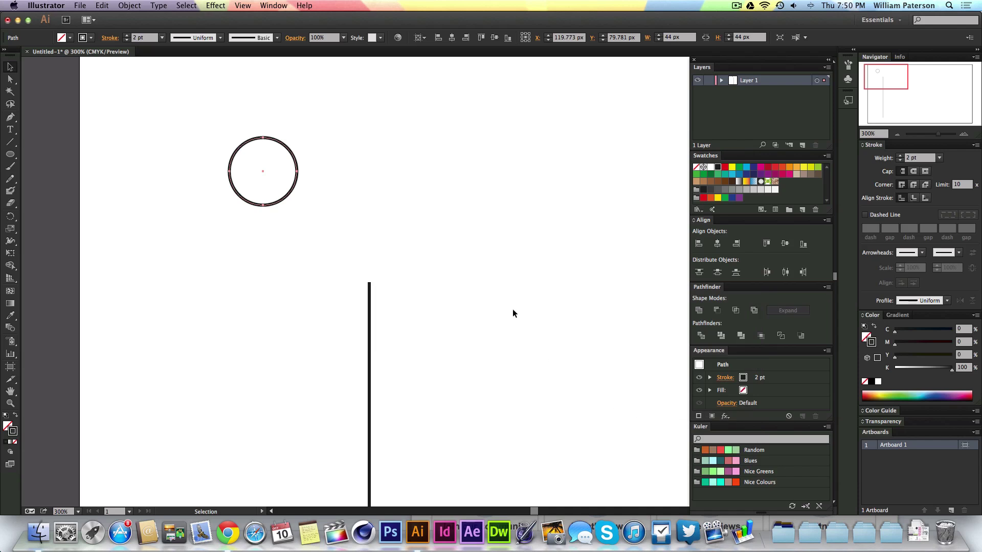
# - Try reshaping the right side of the circle with the Direct Selection tool, undoing each change
pyautogui.click(405, 121)
pyautogui.moveTo(303, 174); pyautogui.dragTo(296, 172)
pyautogui.press('a')
pyautogui.moveTo(297, 172); pyautogui.dragTo(278, 170)
pyautogui.press('super+z')
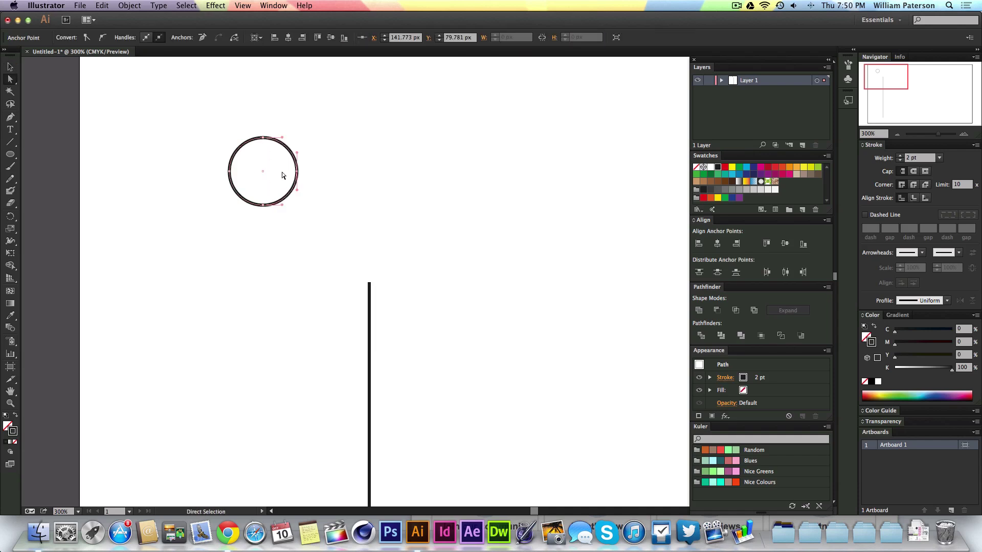
pyautogui.click(314, 177)
pyautogui.click(289, 187)
pyautogui.moveTo(298, 157); pyautogui.dragTo(281, 198)
pyautogui.moveTo(298, 160); pyautogui.dragTo(338, 197)
pyautogui.press('super+z')
# - Move the whole circle so that its right anchor point snaps onto the top endpoint of the vertical line
pyautogui.press('v')
pyautogui.click(324, 186)
pyautogui.moveTo(342, 124); pyautogui.dragTo(172, 258)
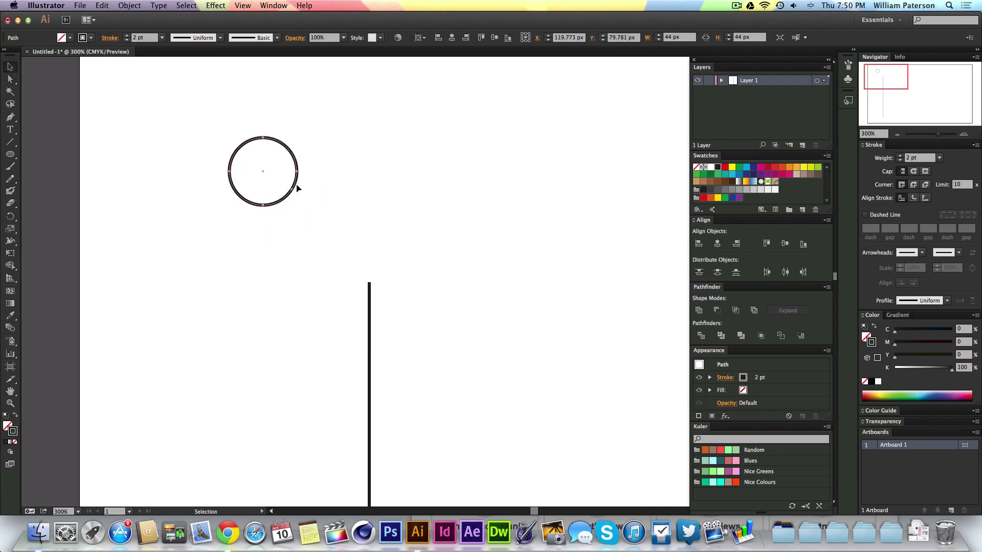
pyautogui.moveTo(298, 174); pyautogui.dragTo(358, 295)
pyautogui.moveTo(356, 292); pyautogui.dragTo(370, 286)
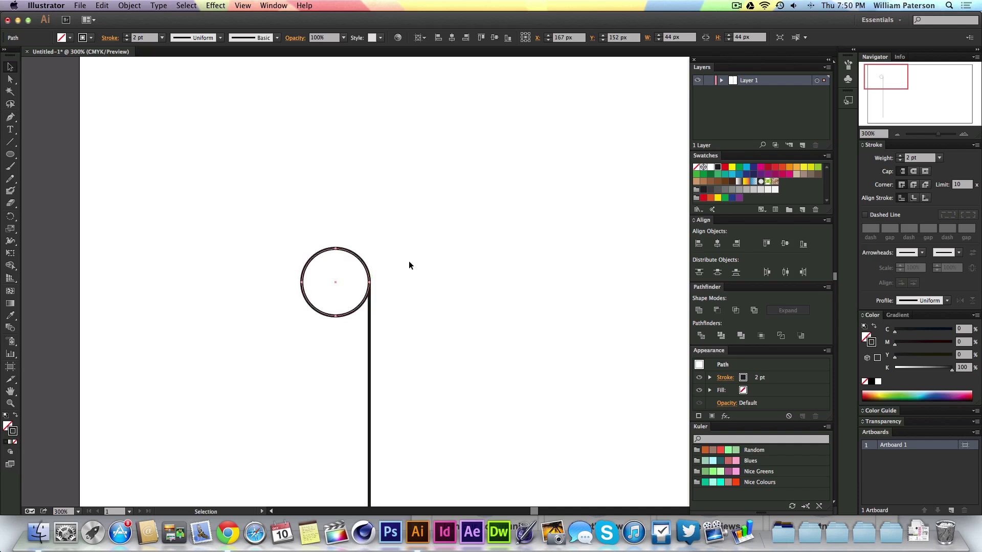
pyautogui.moveTo(369, 282); pyautogui.dragTo(343, 282)
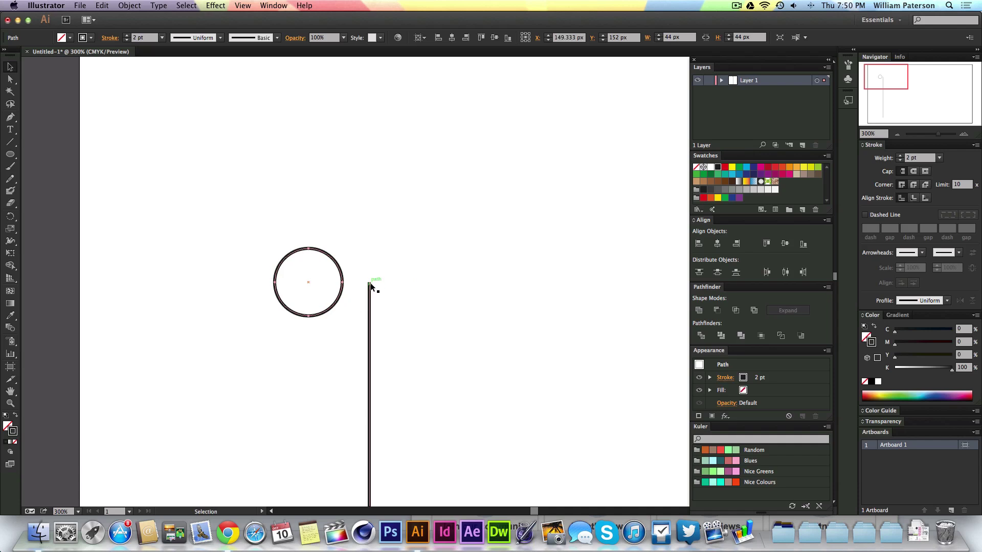
pyautogui.moveTo(369, 284)
pyautogui.mouseDown()
pyautogui.moveTo(343, 282)
pyautogui.moveTo(370, 286)
pyautogui.mouseUp()
pyautogui.click(480, 242)
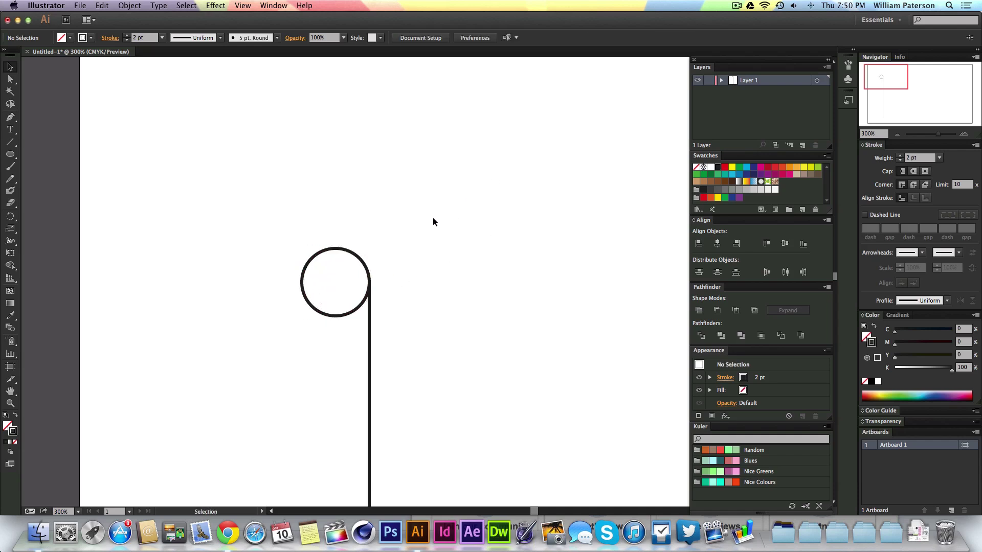
# - Delete the circle's bottom anchor point to leave only the upper half-circle arc
pyautogui.press('a')
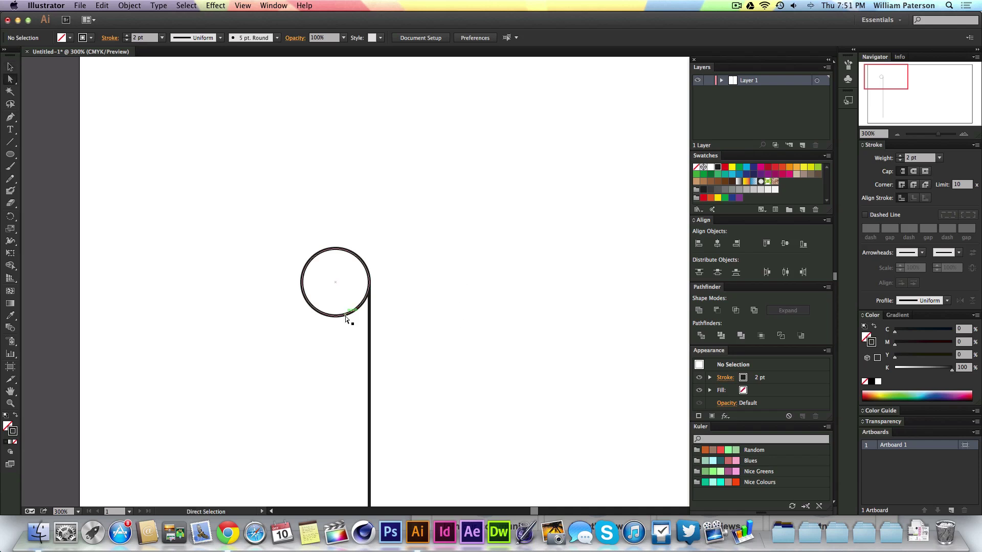
pyautogui.moveTo(346, 304); pyautogui.dragTo(323, 340)
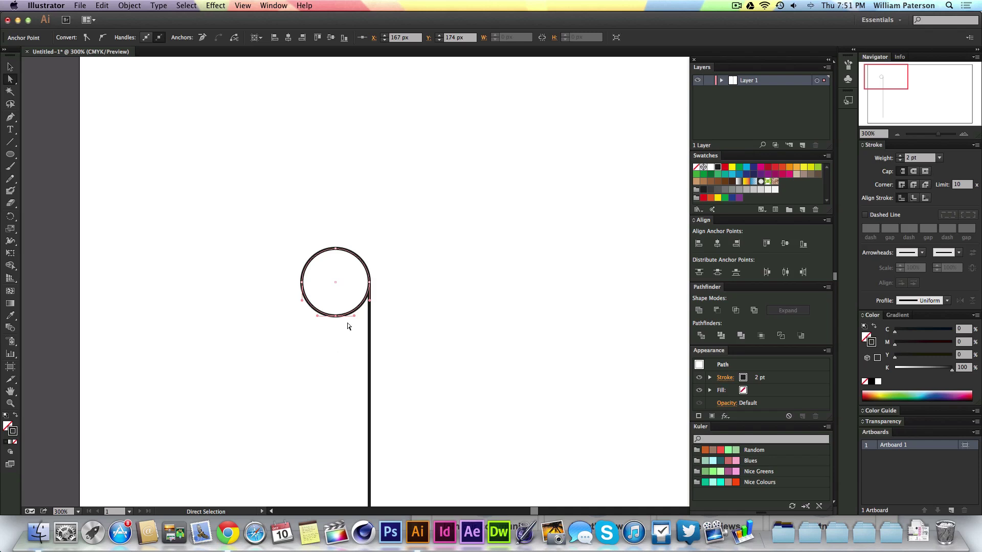
pyautogui.click(337, 317)
pyautogui.press('Delete')
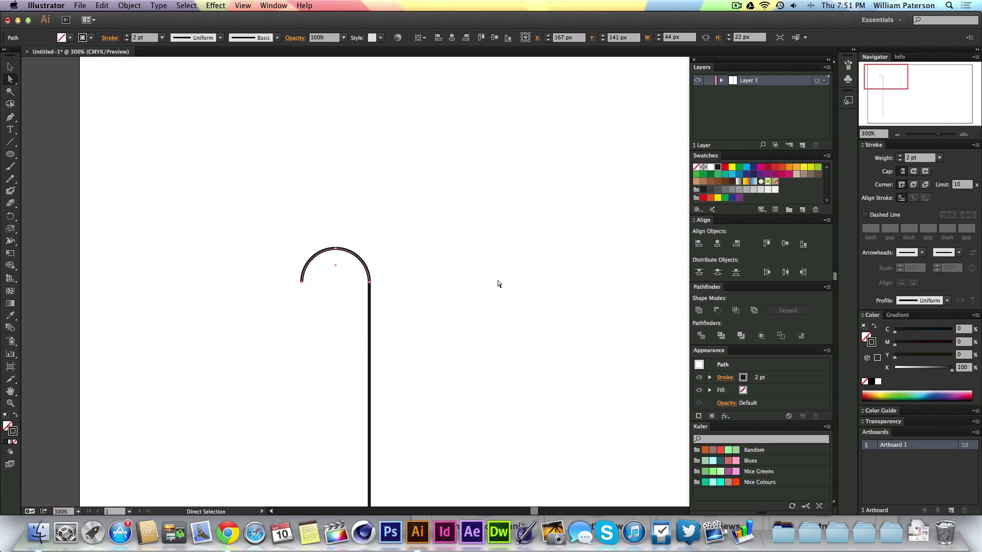
# - Join the arc's right endpoint to the top endpoint of the vertical line, making one continuous path
pyautogui.moveTo(458, 421); pyautogui.dragTo(410, 340)
pyautogui.press('v')
pyautogui.moveTo(411, 287); pyautogui.dragTo(318, 317)
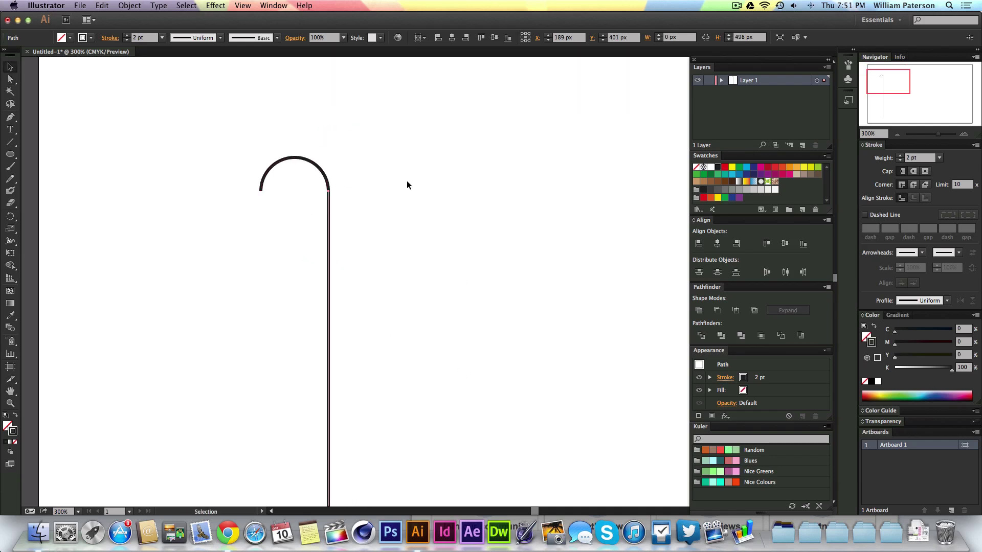
pyautogui.press('a')
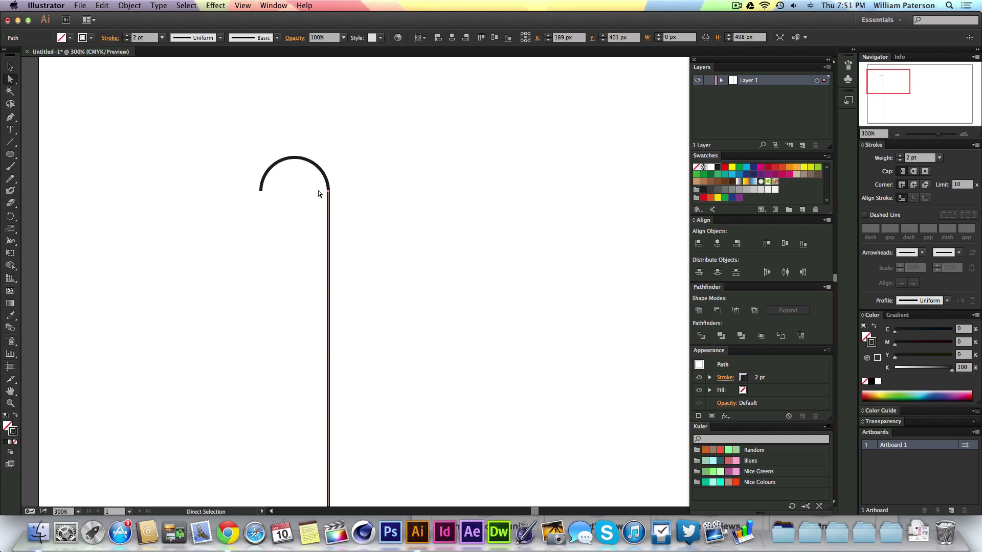
pyautogui.moveTo(348, 178); pyautogui.dragTo(314, 215)
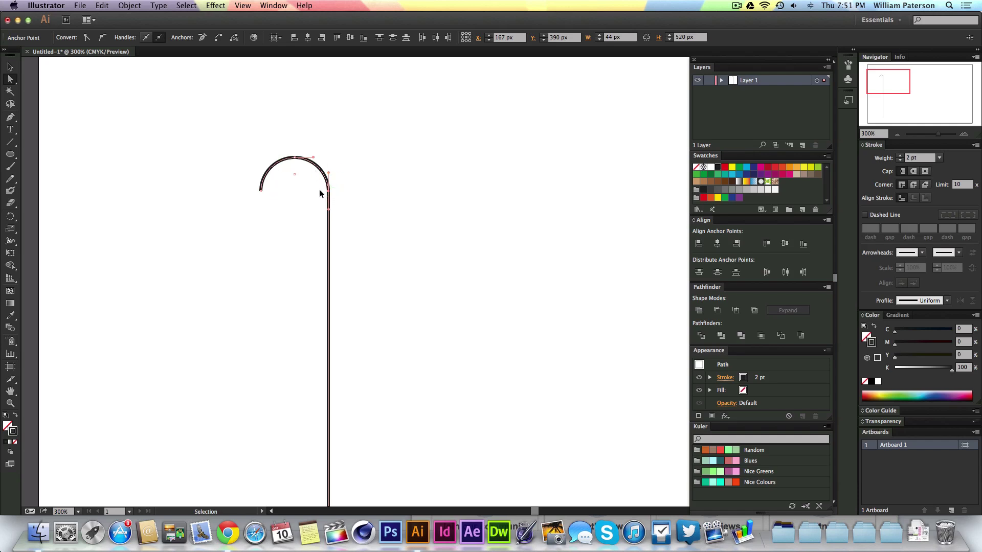
pyautogui.click(317, 188)
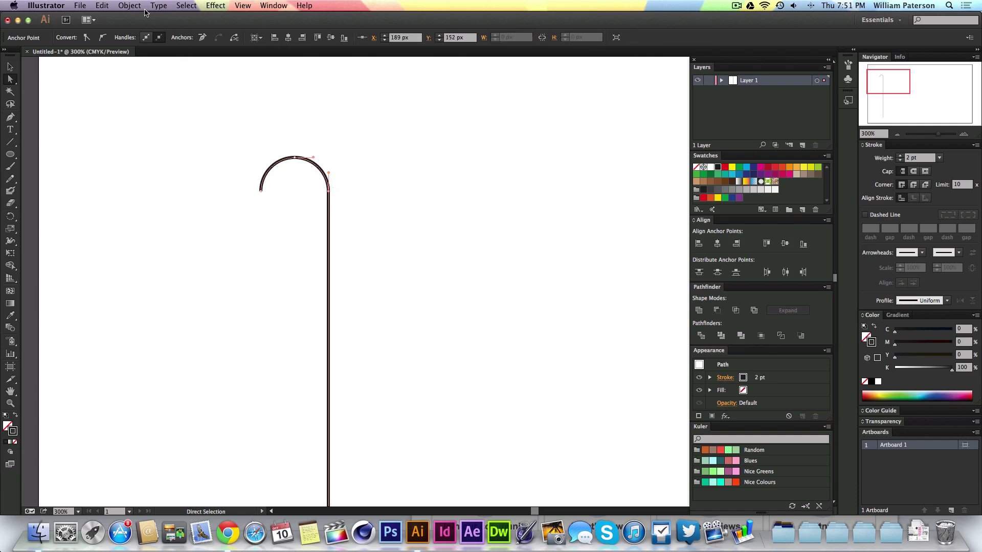
pyautogui.click(123, 4)
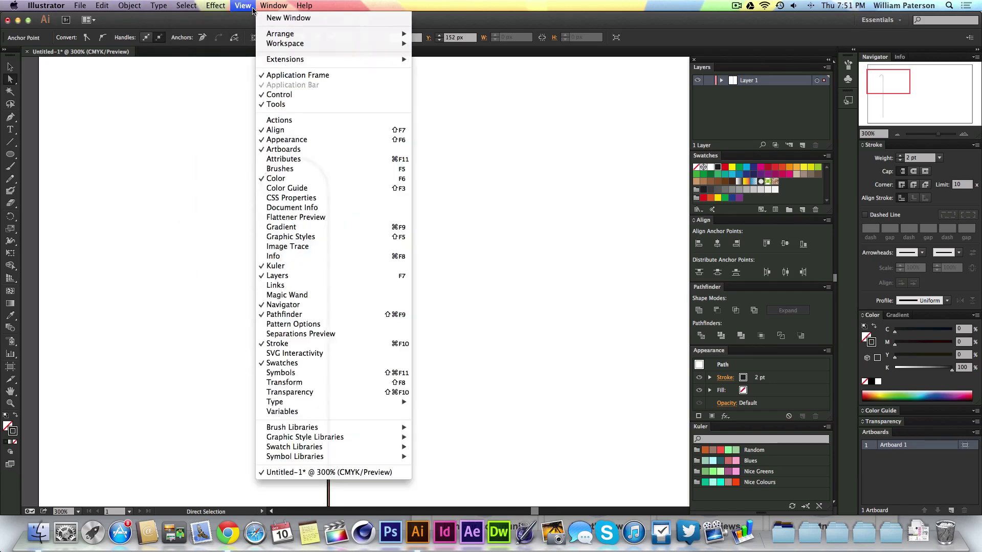
pyautogui.click(408, 277)
pyautogui.click(430, 222)
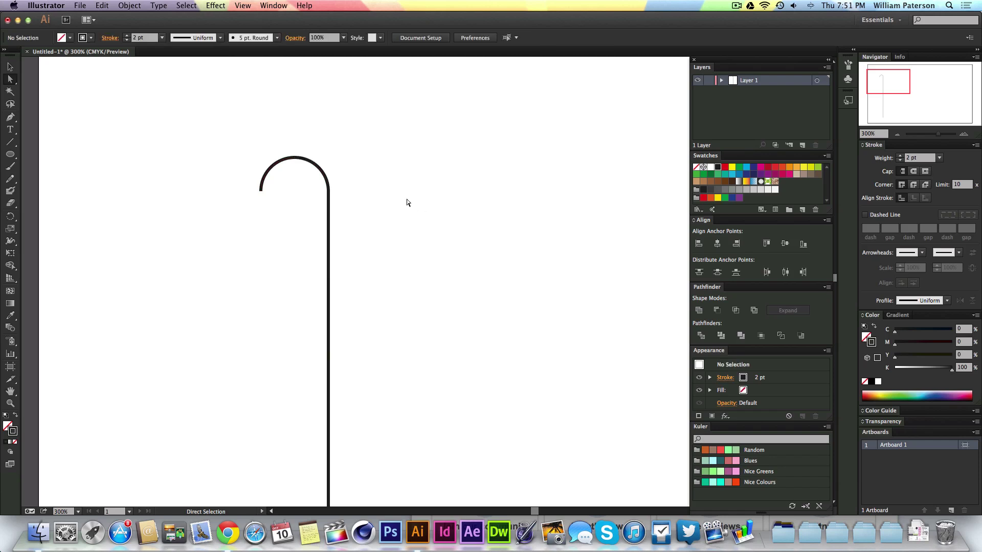
# - Draw a circle about 68 px across in the empty area to the right of the vertical line
pyautogui.press('v')
pyautogui.moveTo(378, 152); pyautogui.dragTo(283, 277)
pyautogui.press('a')
pyautogui.press('super+0')
pyautogui.press('v')
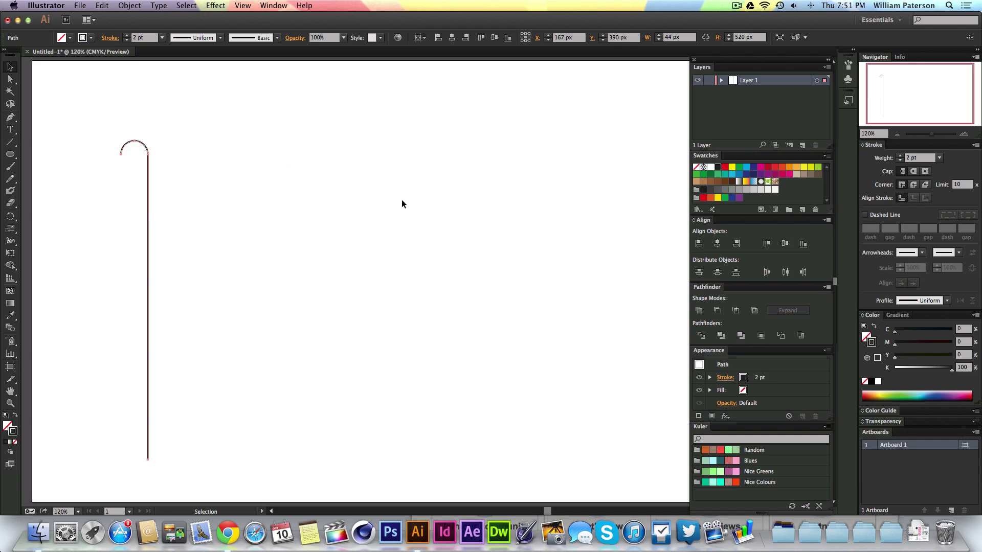
pyautogui.press('l')
pyautogui.moveTo(222, 317); pyautogui.dragTo(243, 339)
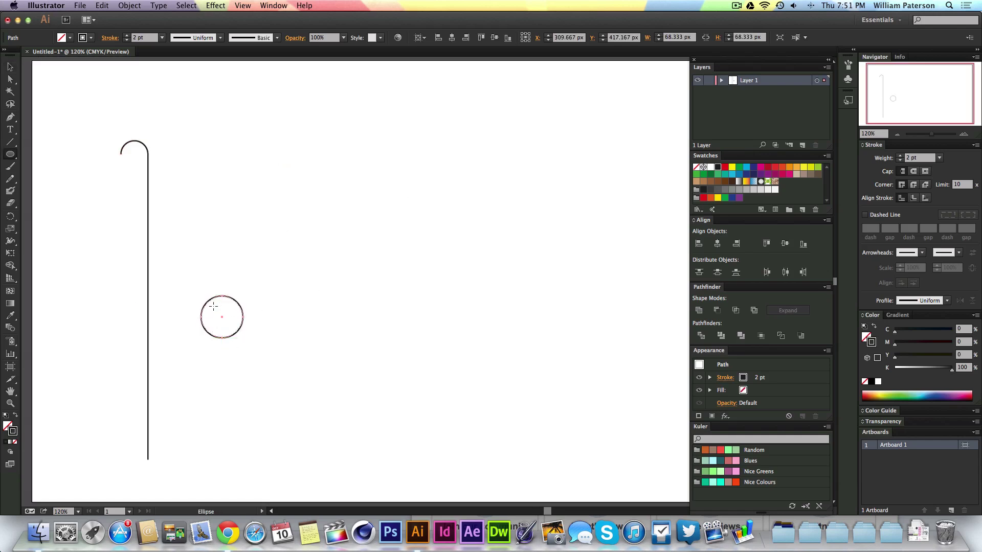
# - Scale the circle down from its centre to about 42 px across
pyautogui.press('v')
pyautogui.press('s')
pyautogui.moveTo(322, 267); pyautogui.dragTo(301, 295)
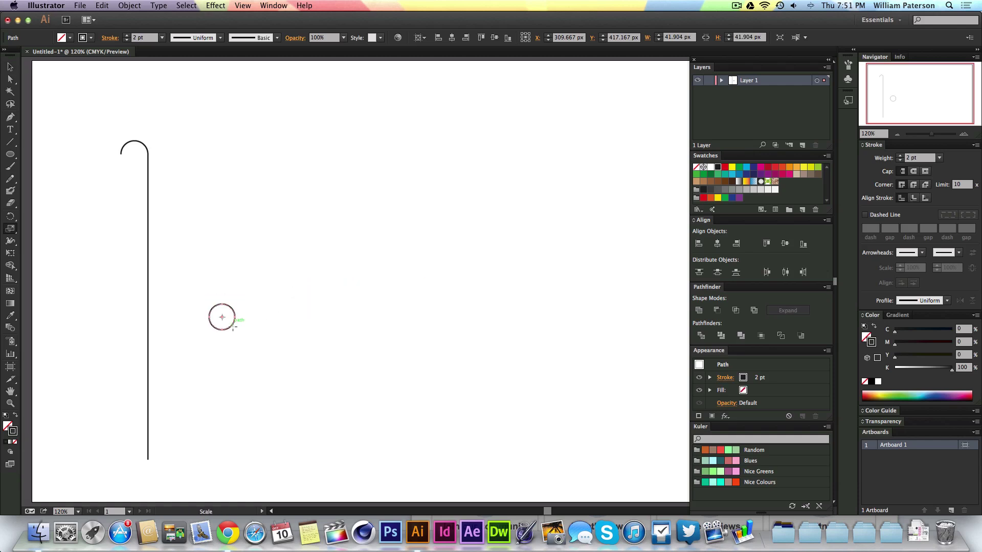
pyautogui.press('v')
pyautogui.click(245, 335)
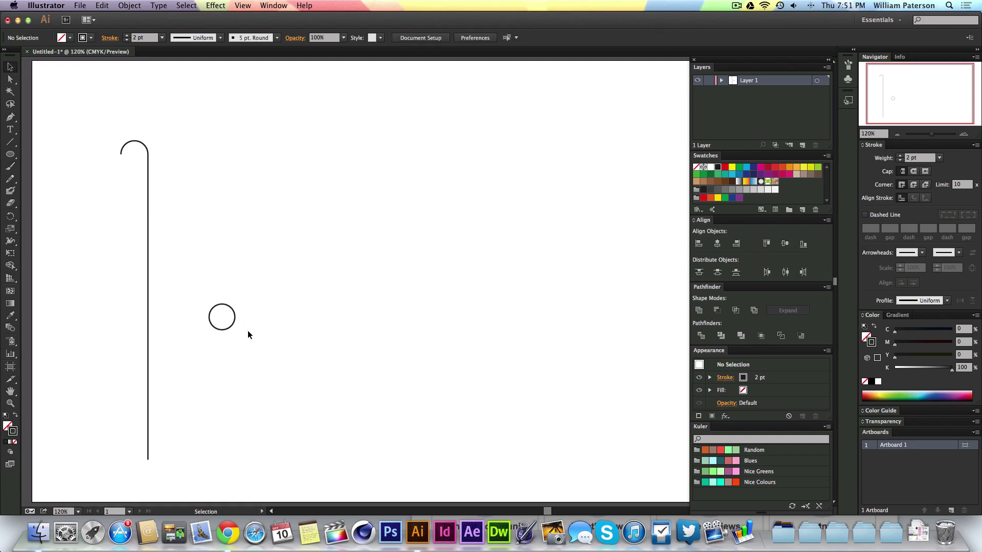
# - Move the 42 px circle so that its left anchor point snaps onto the bottom endpoint of the vertical line
pyautogui.moveTo(254, 300); pyautogui.dragTo(185, 362)
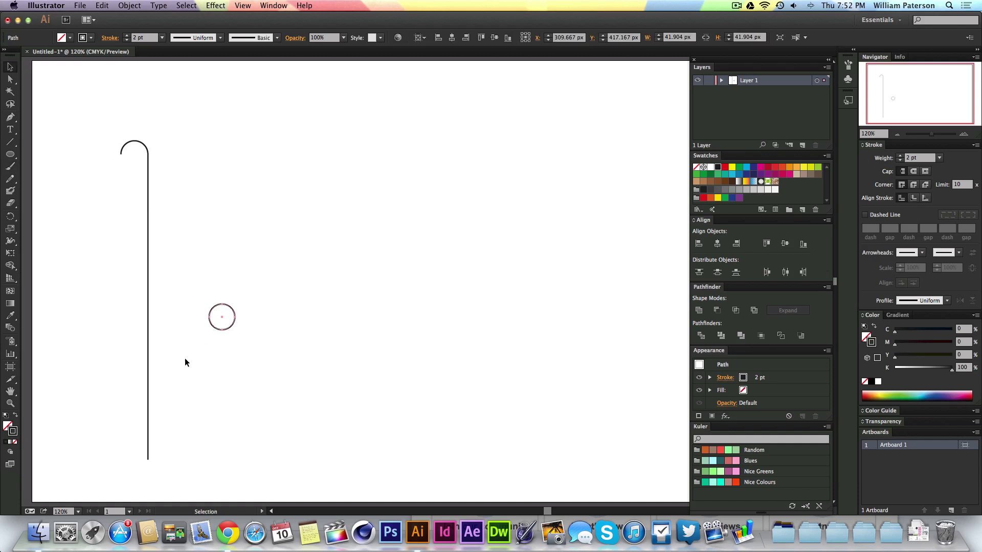
pyautogui.moveTo(268, 344); pyautogui.dragTo(149, 460)
pyautogui.press('super+z')
pyautogui.press('z')
pyautogui.moveTo(78, 287); pyautogui.dragTo(337, 501)
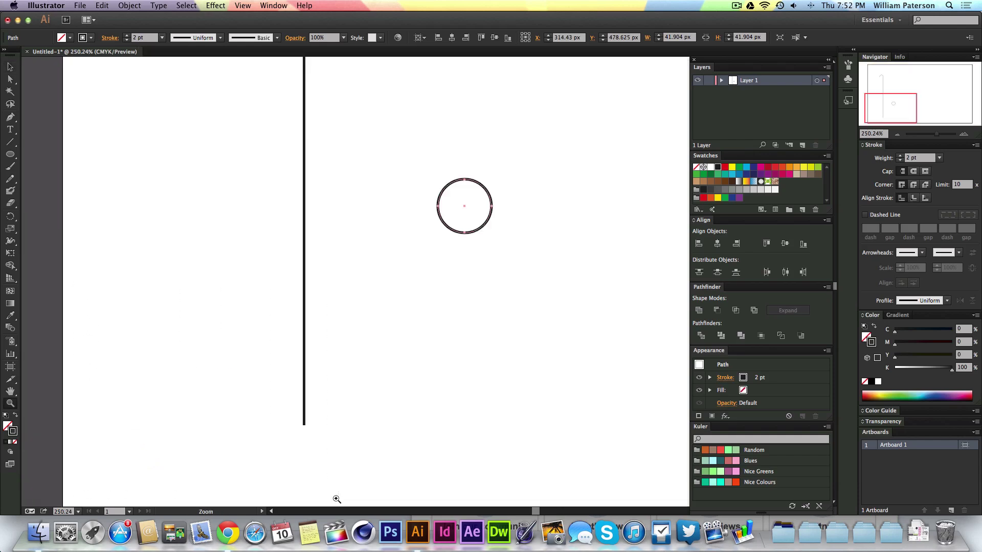
pyautogui.press('v')
pyautogui.moveTo(439, 211); pyautogui.dragTo(304, 424)
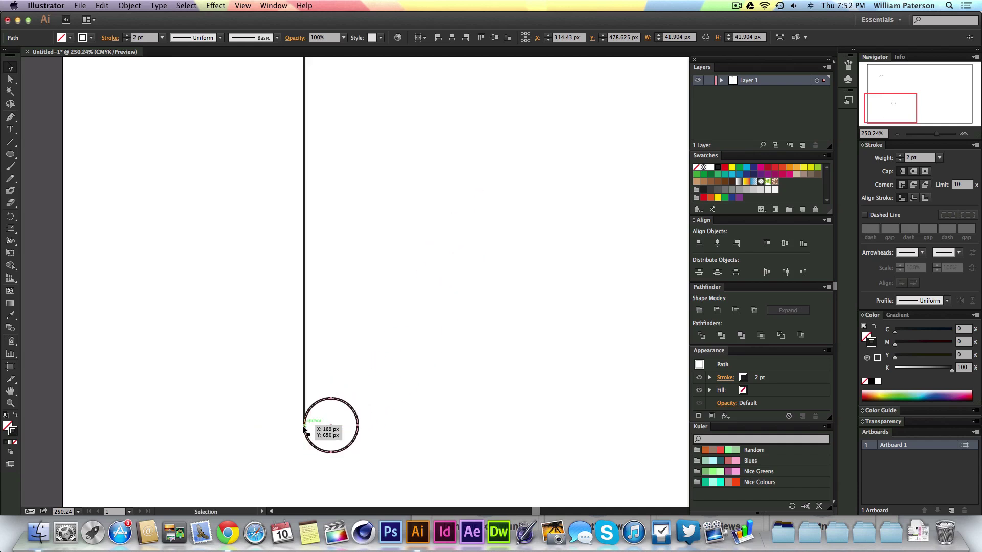
pyautogui.click(319, 462)
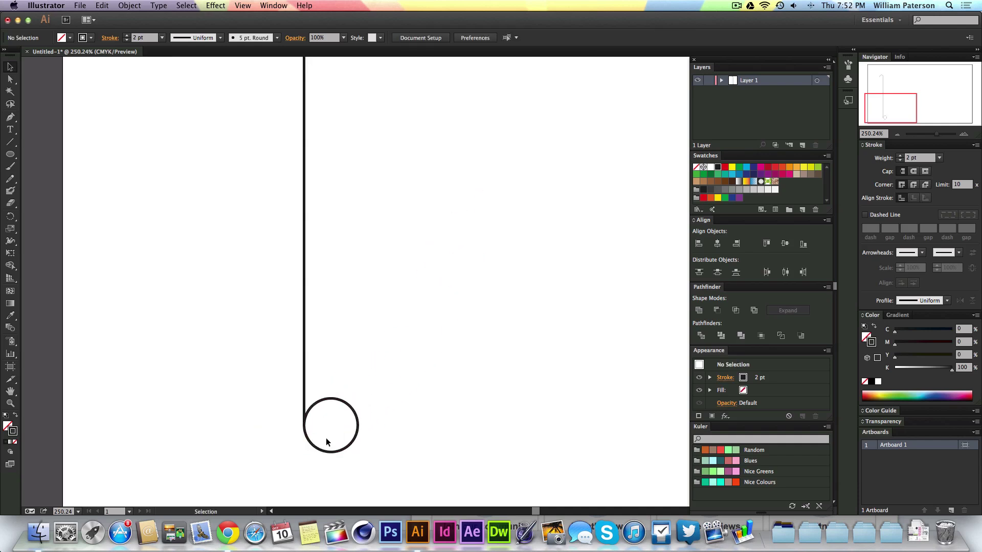
# - Delete the circle's top anchor point and join the remaining lower arc to the bottom end of the vertical line
pyautogui.press('a')
pyautogui.click(306, 383)
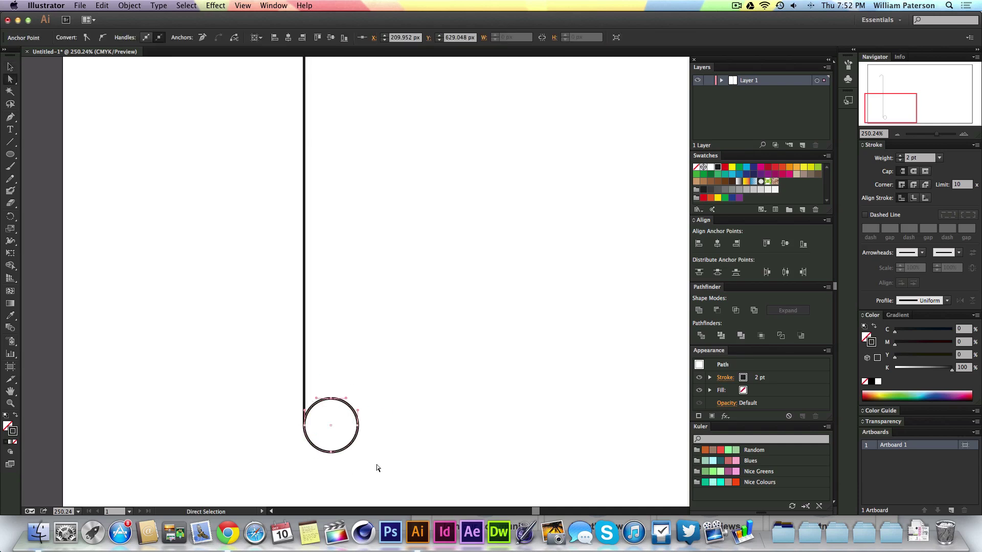
pyautogui.press('Delete')
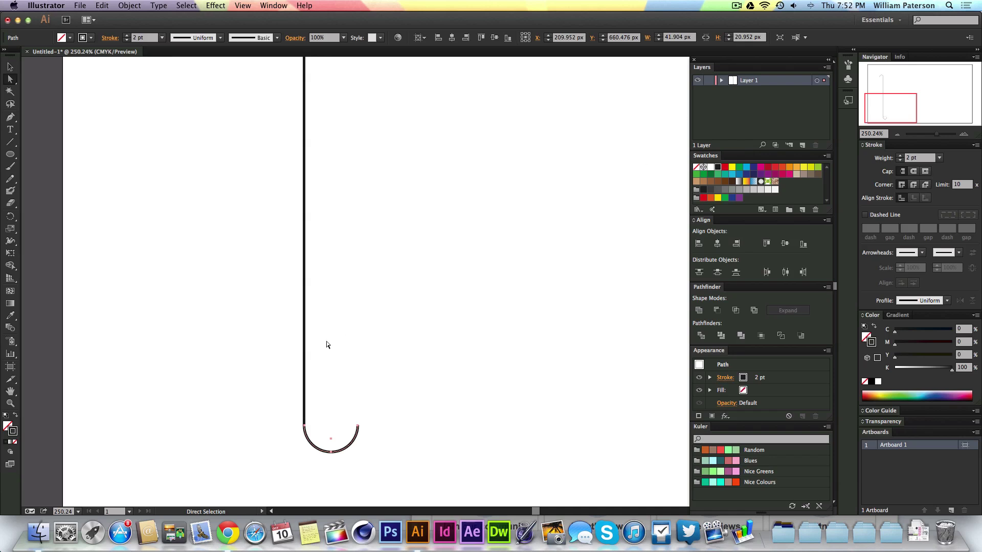
pyautogui.moveTo(320, 414); pyautogui.dragTo(258, 445)
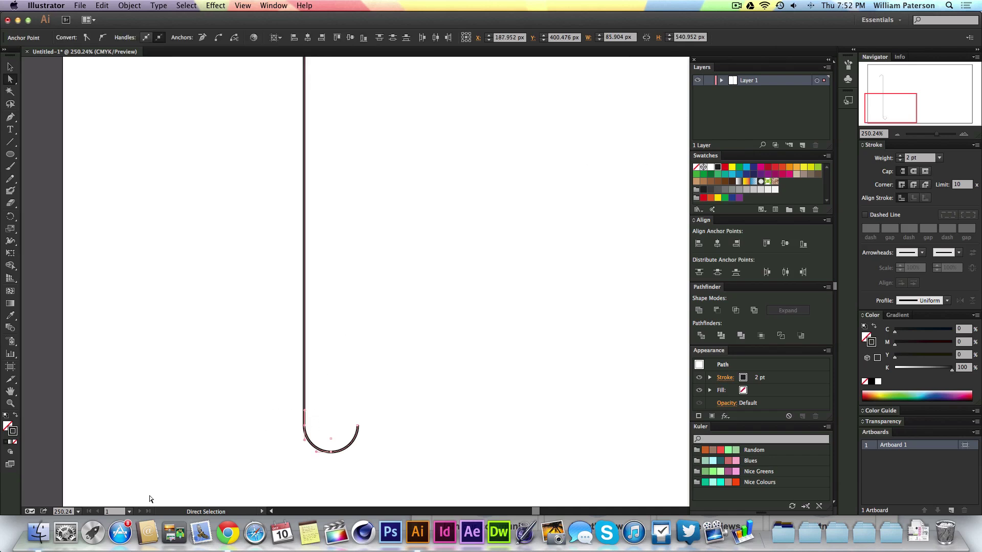
pyautogui.moveTo(149, 493); pyautogui.dragTo(156, 486)
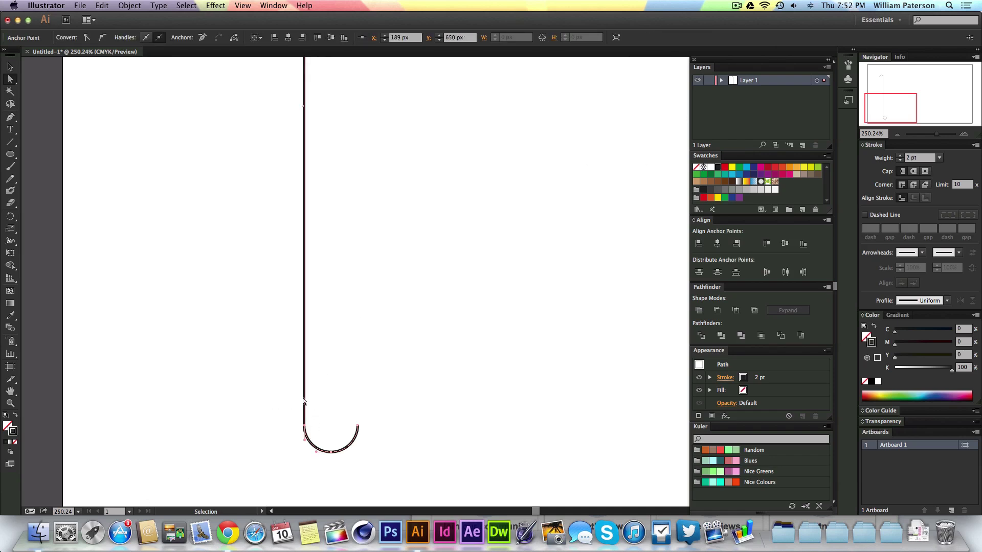
pyautogui.press('super')
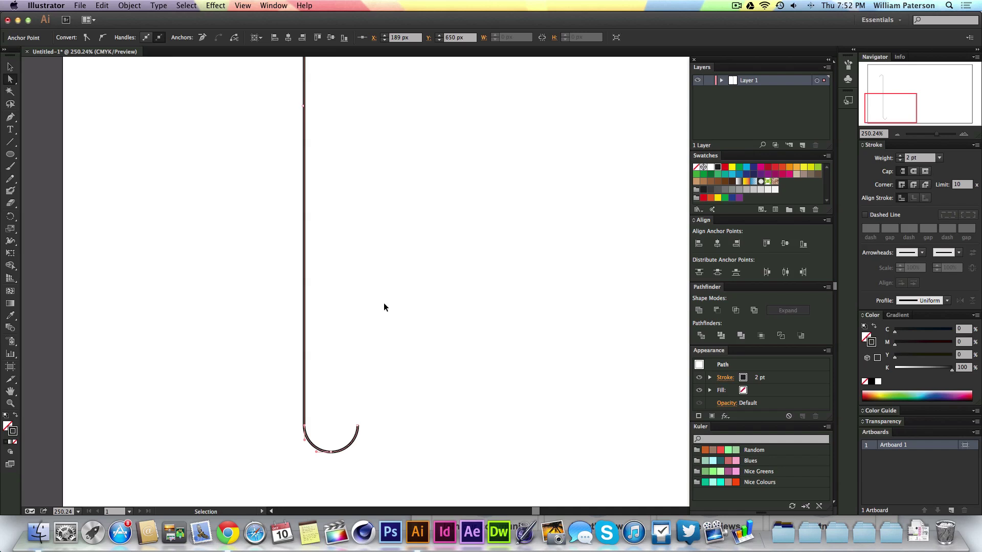
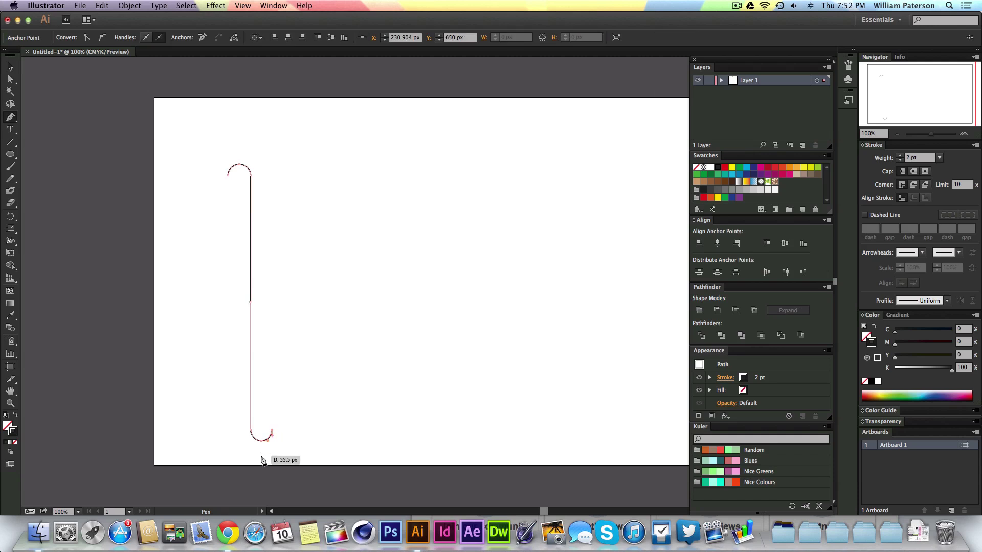
# - Draw a vertical Pen tool line about 310 px long upwards from the lower arc's right endpoint
pyautogui.keyDown('shift'); pyautogui.click(290, 277); pyautogui.keyUp('shift')
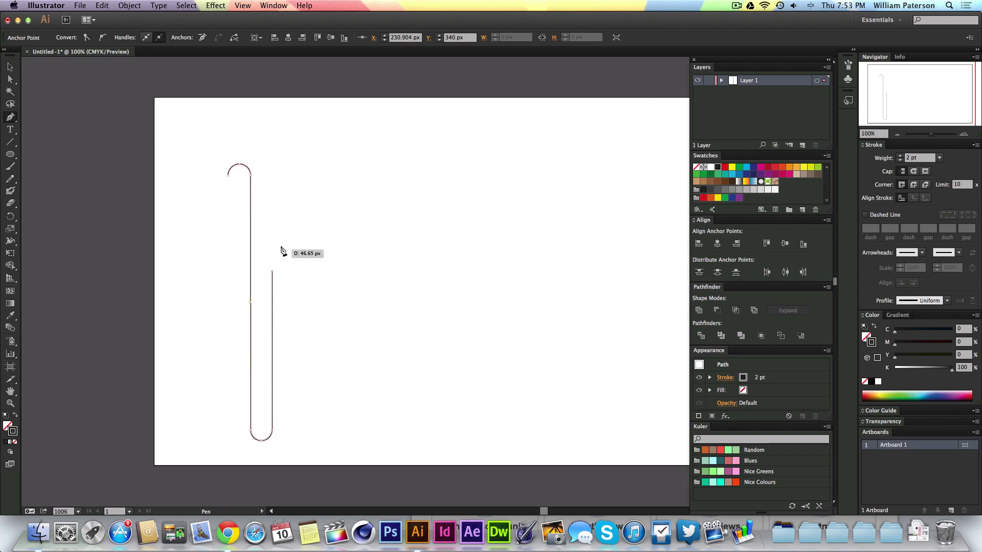
pyautogui.press('v')
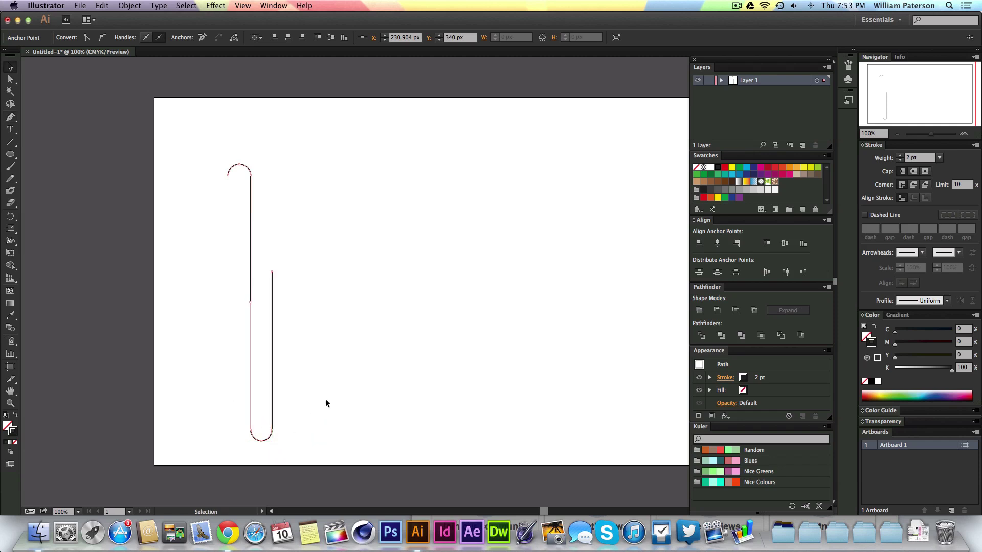
pyautogui.moveTo(306, 274); pyautogui.dragTo(271, 323)
pyautogui.click(306, 342)
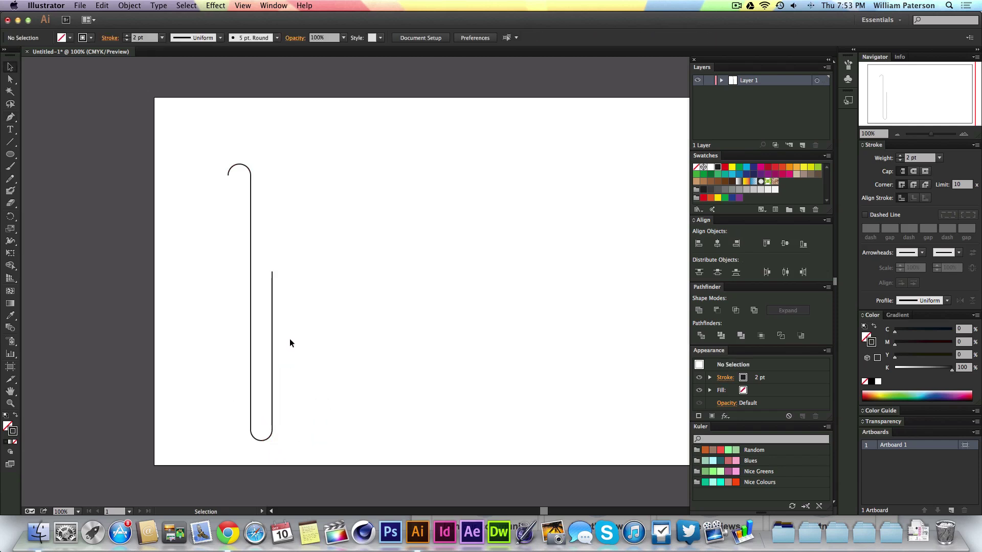
# - Paste the circle, enlarge it to about 73 px and snap its left anchor point onto the second line's top endpoint
pyautogui.press('super+z')
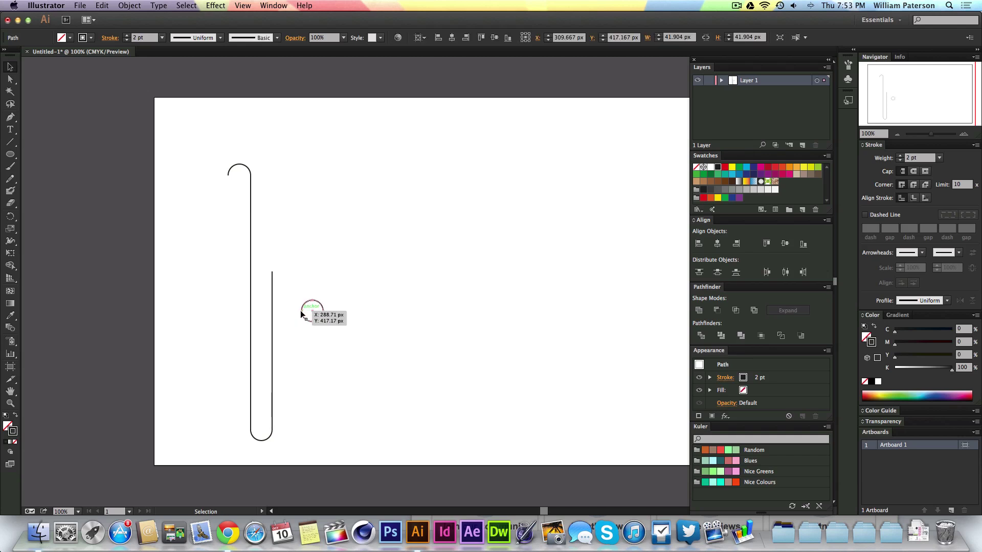
pyautogui.moveTo(303, 315); pyautogui.dragTo(274, 277)
pyautogui.press('s')
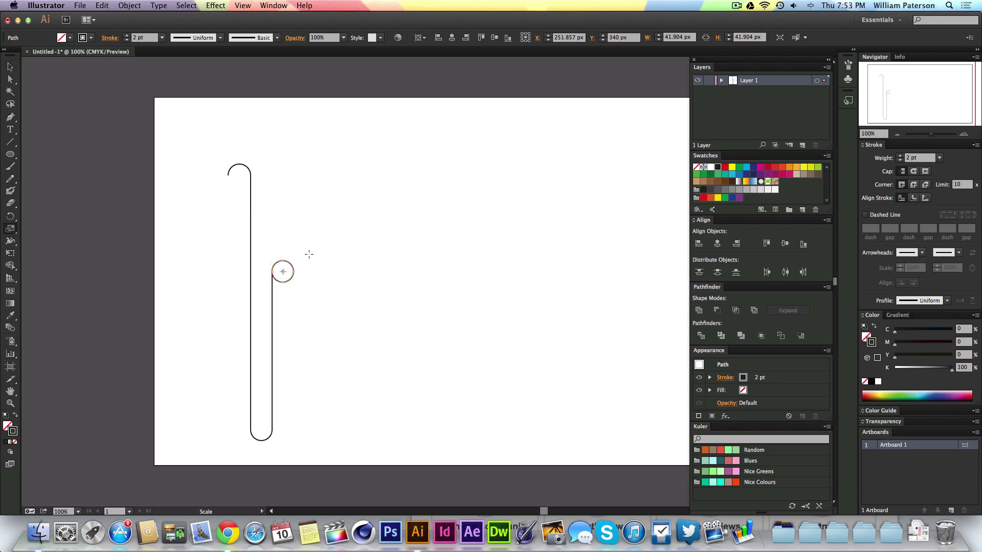
pyautogui.moveTo(366, 268); pyautogui.dragTo(346, 240)
pyautogui.press('a')
pyautogui.press('v')
pyautogui.moveTo(266, 273); pyautogui.dragTo(274, 273)
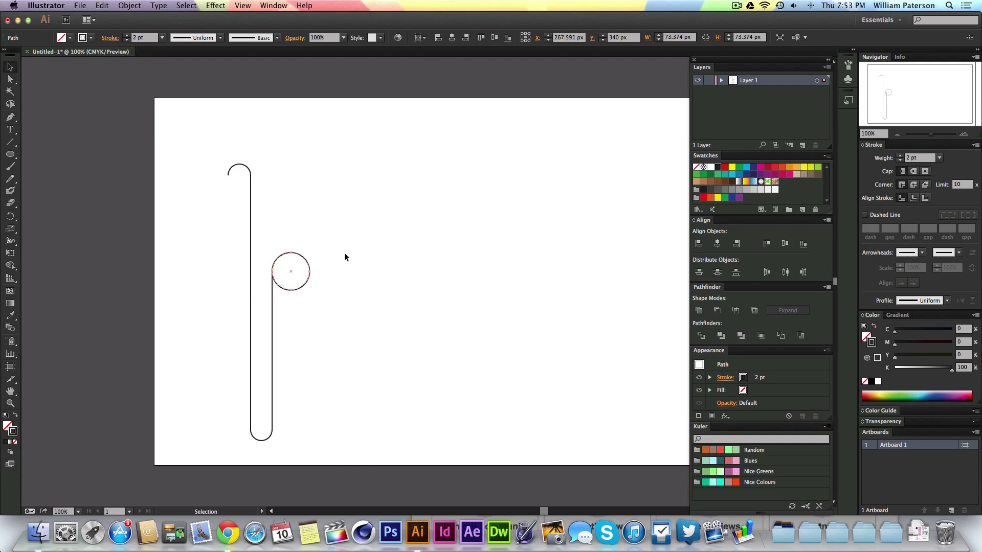
pyautogui.click(343, 255)
# - Delete the 73 px circle's bottom anchor point and join the remaining upper arc to the second line's top end
pyautogui.press('a')
pyautogui.moveTo(318, 319); pyautogui.dragTo(298, 292)
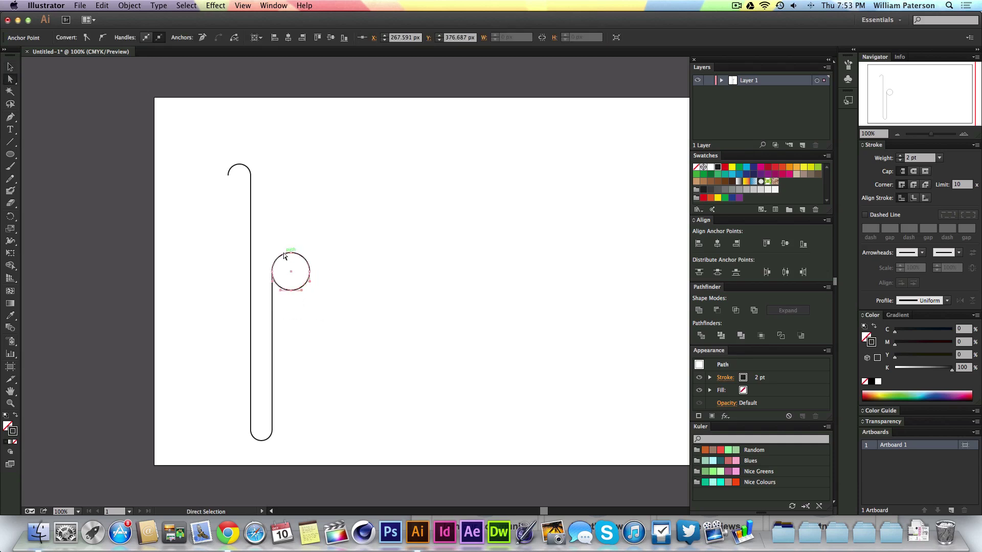
pyautogui.press('Delete')
pyautogui.moveTo(284, 268); pyautogui.dragTo(238, 276)
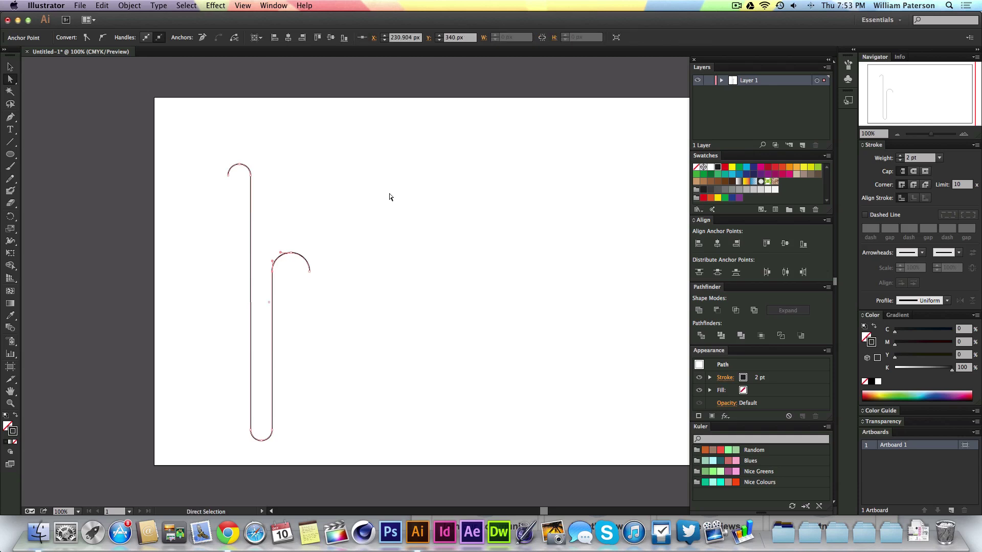
# - Draw a vertical Pen tool line about 260 px long downwards from the wider upper arc's right endpoint
pyautogui.press('p')
pyautogui.moveTo(310, 269); pyautogui.dragTo(314, 405)
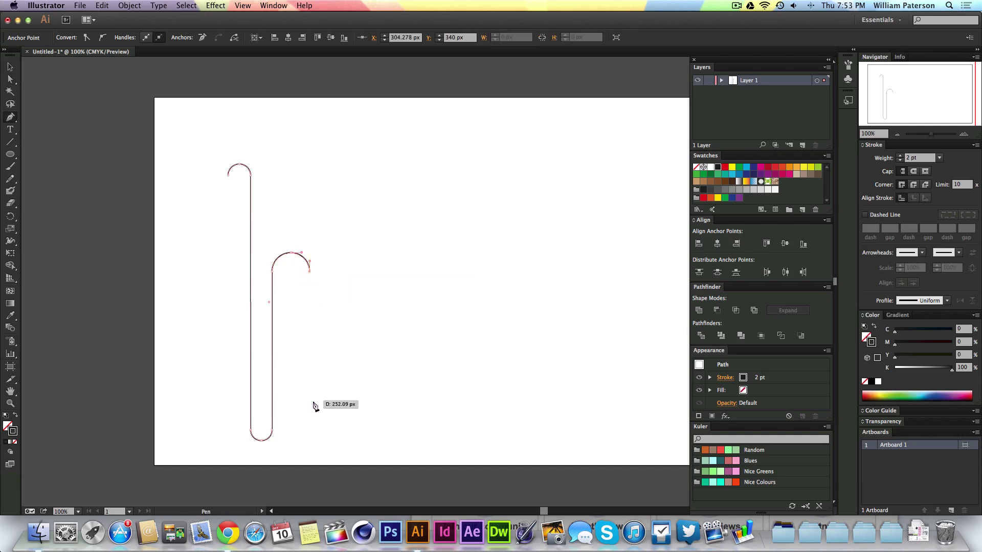
pyautogui.click(309, 404)
# - Paste the 42 px circle and snap its left anchor point onto the bottom endpoint of the third vertical line
pyautogui.press('v')
pyautogui.click(363, 356)
pyautogui.press('super+v')
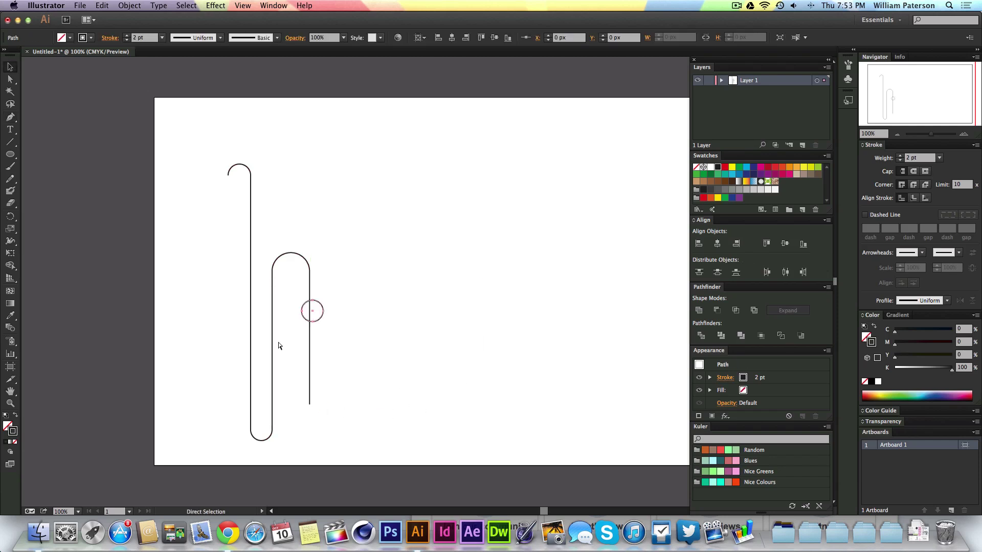
pyautogui.moveTo(303, 313)
pyautogui.mouseDown()
pyautogui.moveTo(328, 388)
pyautogui.moveTo(309, 407)
pyautogui.mouseUp()
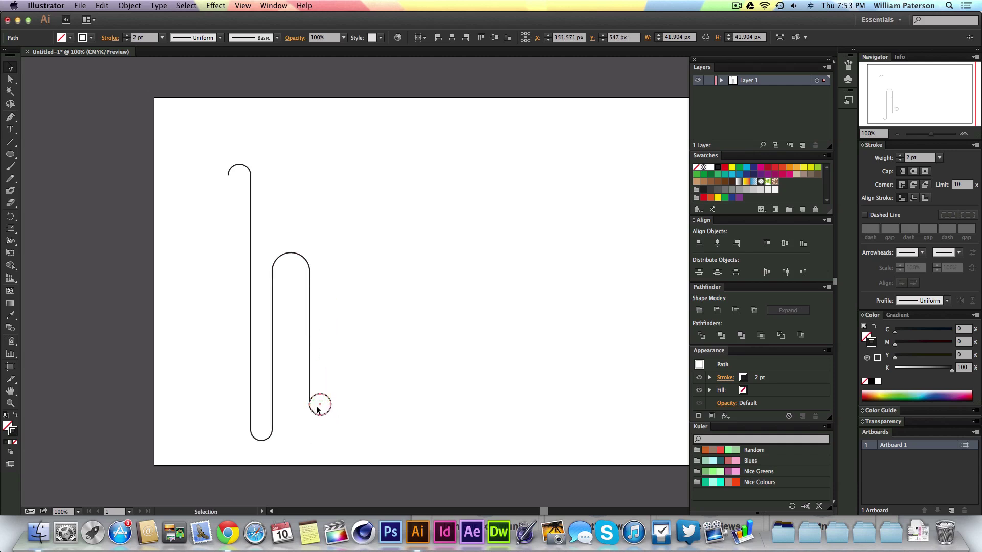
# - Delete the pasted circle's top anchor point and join the remaining lower arc to the third line's bottom end
pyautogui.press('a')
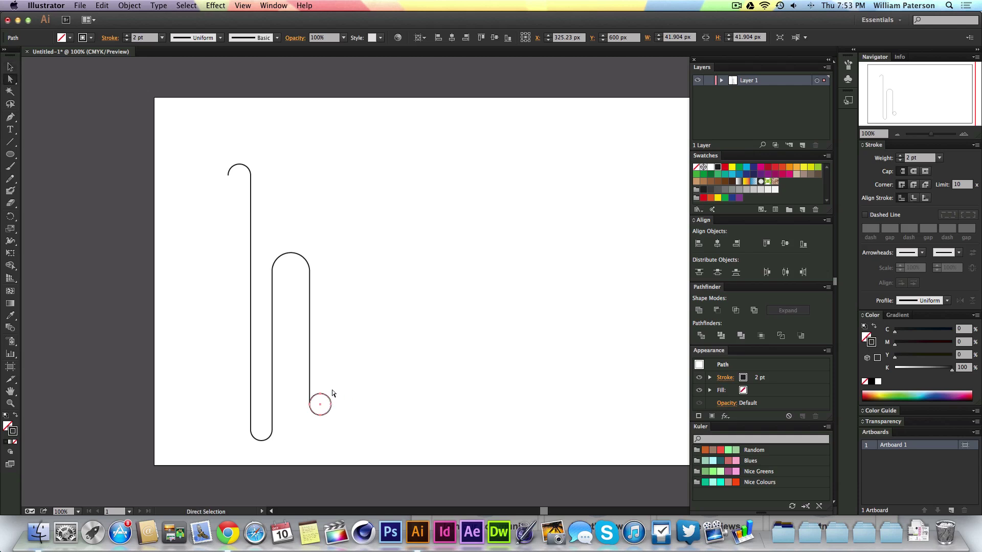
pyautogui.click(320, 394)
pyautogui.press('Delete')
pyautogui.moveTo(321, 399); pyautogui.dragTo(301, 422)
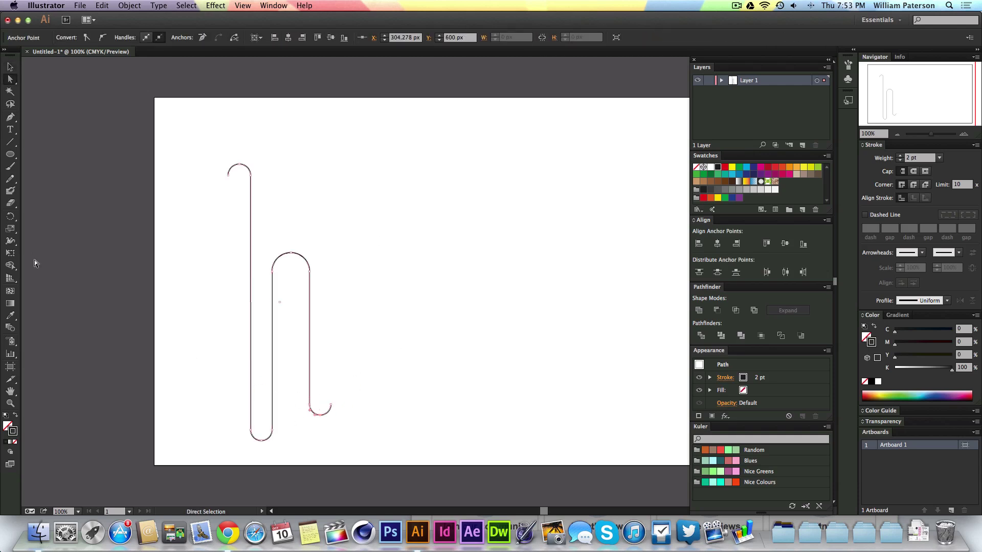
# - Draw a vertical Pen tool line about 490 px long upwards from the lower arc's right endpoint
pyautogui.press('p')
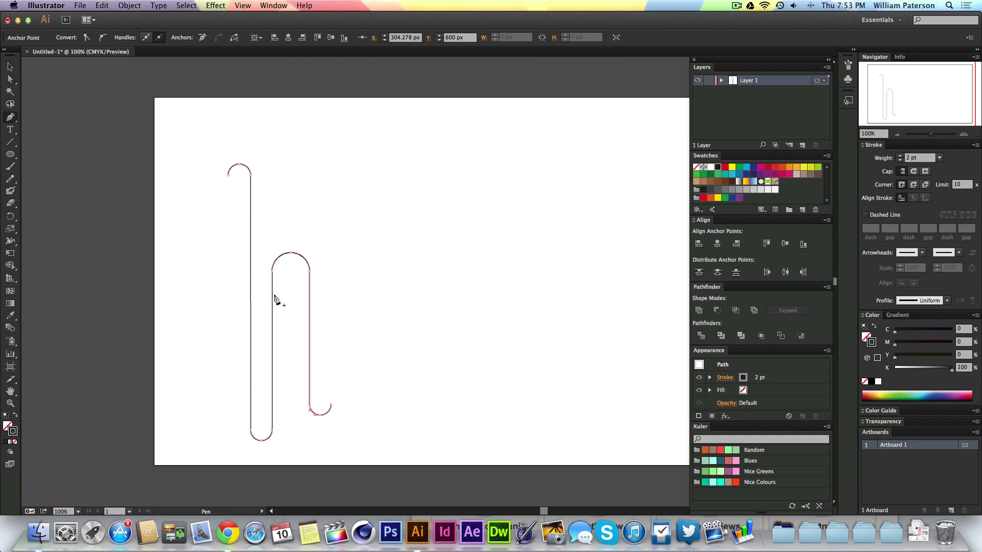
pyautogui.click(332, 408)
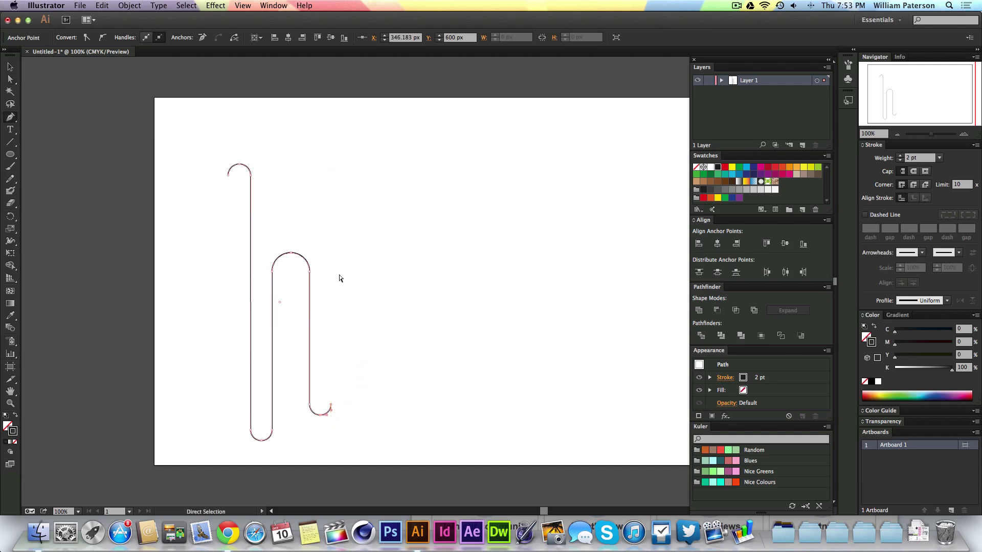
pyautogui.click(331, 408)
pyautogui.keyDown('shift'); pyautogui.click(338, 156); pyautogui.keyUp('shift')
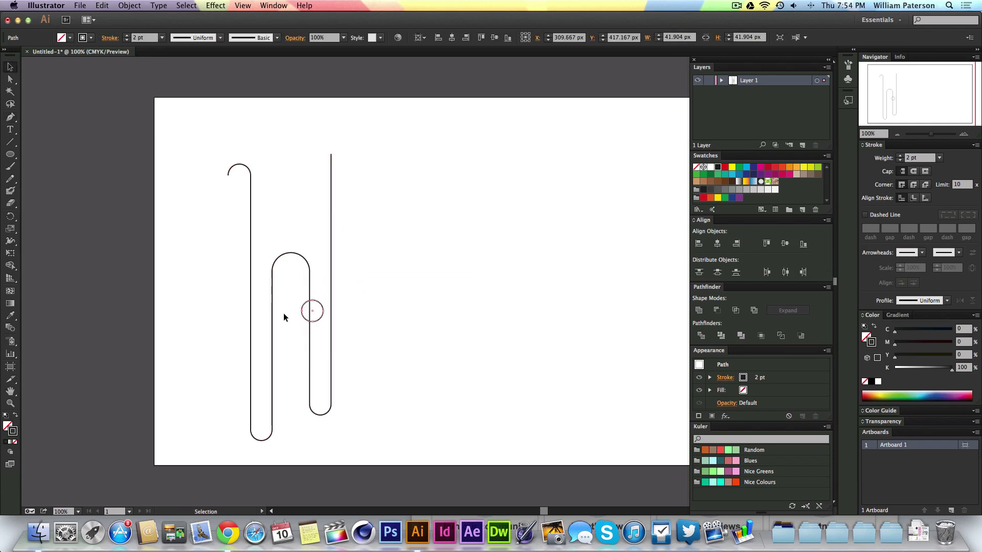
# - Place the pasted 42 px circle on the fourth line, enlarge it to about 60 px and snap its left anchor point onto the line's top end
pyautogui.moveTo(313, 319); pyautogui.dragTo(333, 158)
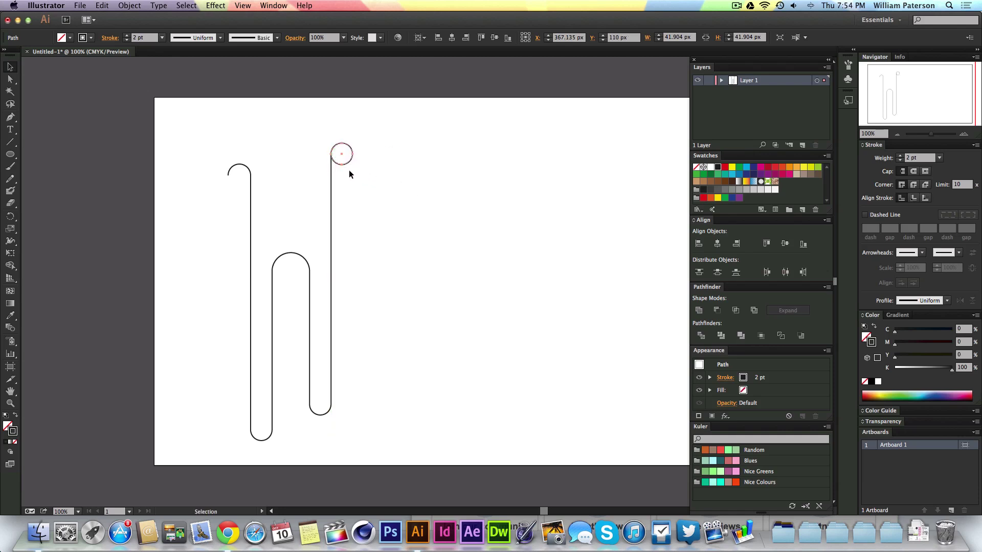
pyautogui.press('s')
pyautogui.moveTo(376, 194)
pyautogui.mouseDown()
pyautogui.moveTo(391, 210)
pyautogui.moveTo(381, 206)
pyautogui.mouseUp()
pyautogui.press('v')
pyautogui.moveTo(326, 156); pyautogui.dragTo(338, 156)
# - Delete the enlarged circle's bottom anchor point and join the remaining upper arc to the fourth line's top end
pyautogui.press('s')
pyautogui.press('a')
pyautogui.click(346, 169)
pyautogui.press('Delete')
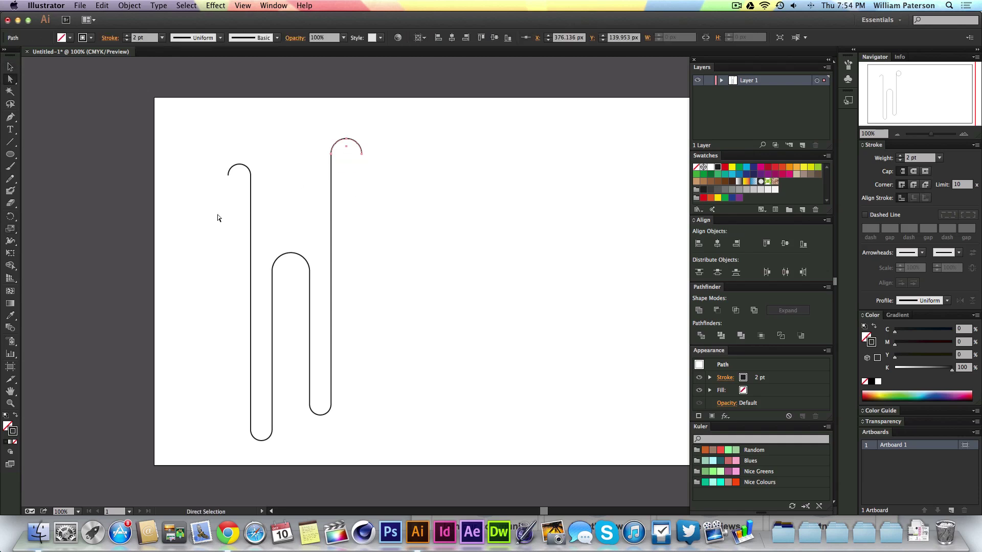
pyautogui.moveTo(345, 149); pyautogui.dragTo(313, 178)
pyautogui.press('v')
pyautogui.click(437, 77)
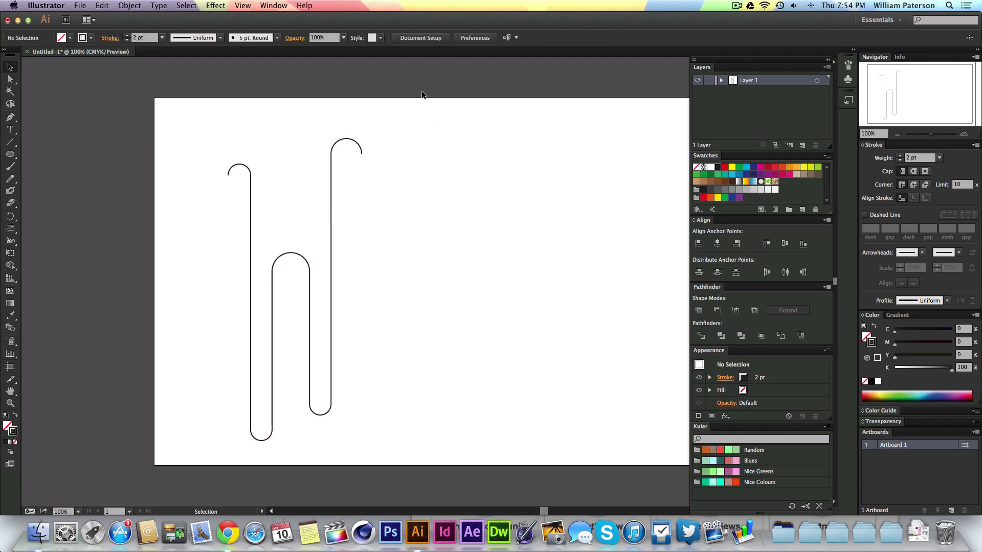
# - Try stroke weights of 60 pt and 40 pt on the joined path, and settle on 30 pt
pyautogui.click(330, 212)
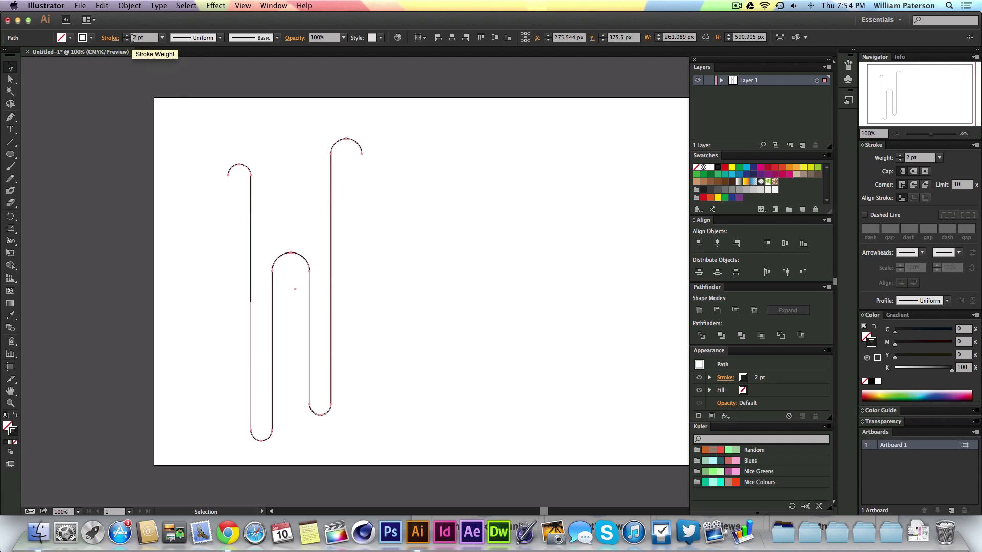
pyautogui.click(162, 38)
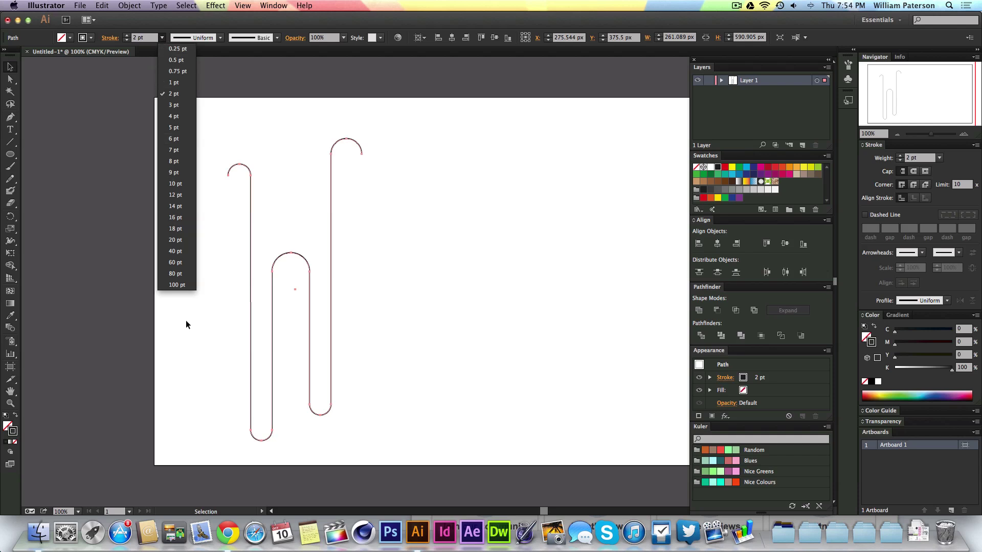
pyautogui.click(185, 262)
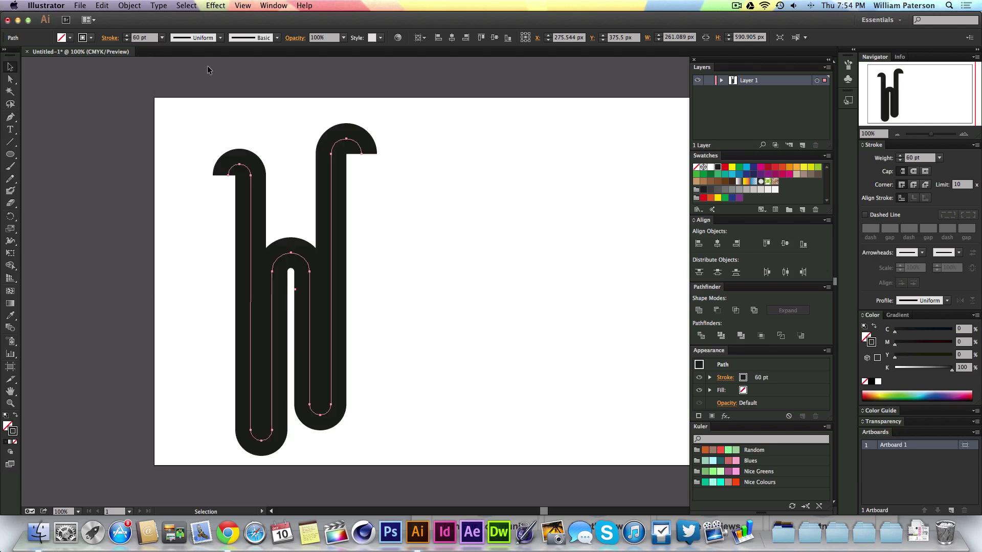
pyautogui.click(161, 38)
pyautogui.click(180, 240)
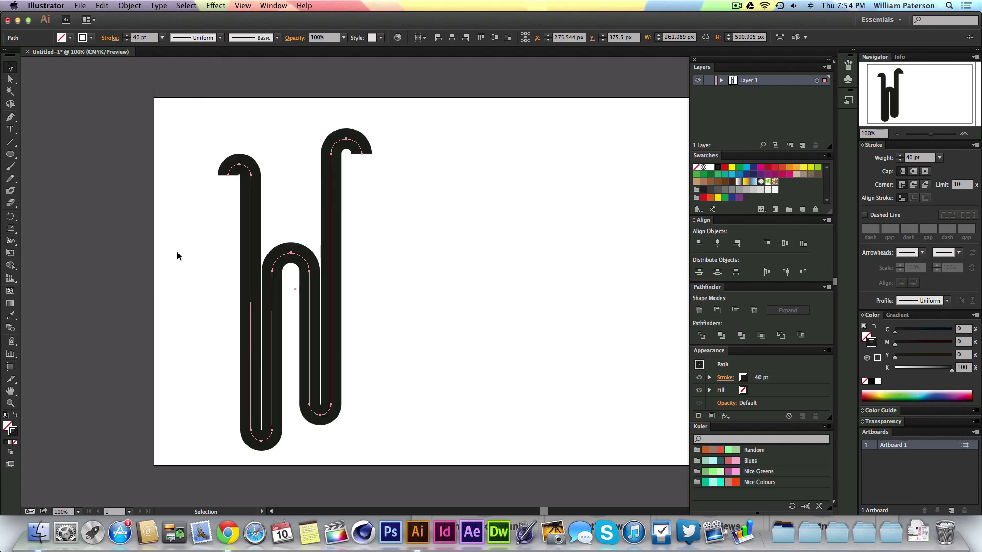
pyautogui.click(161, 37)
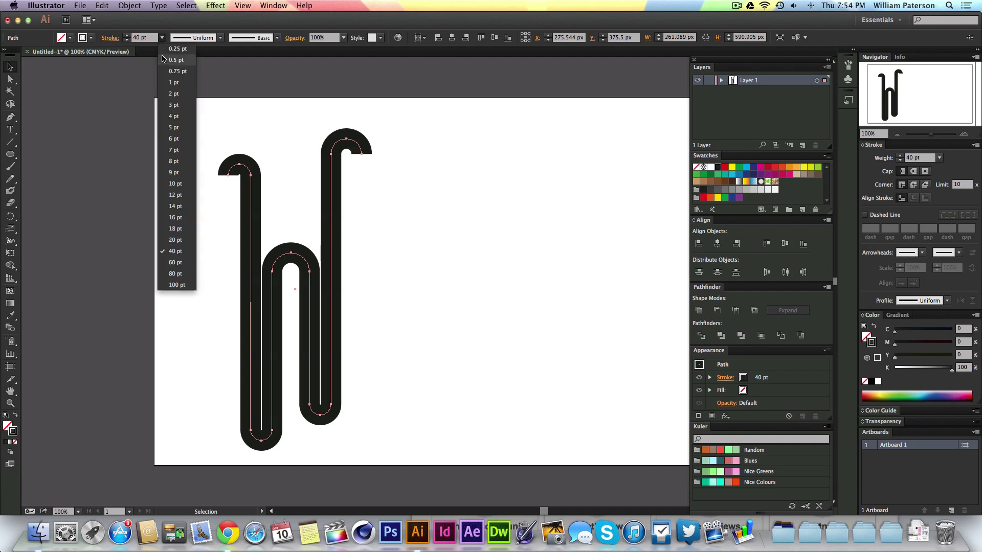
pyautogui.click(161, 37)
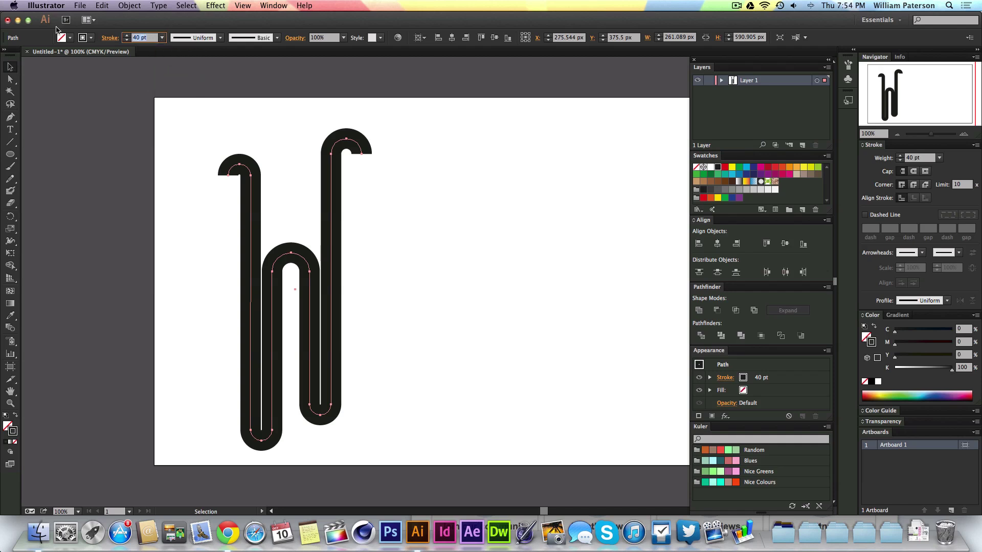
pyautogui.write('30')
pyautogui.press('Return')
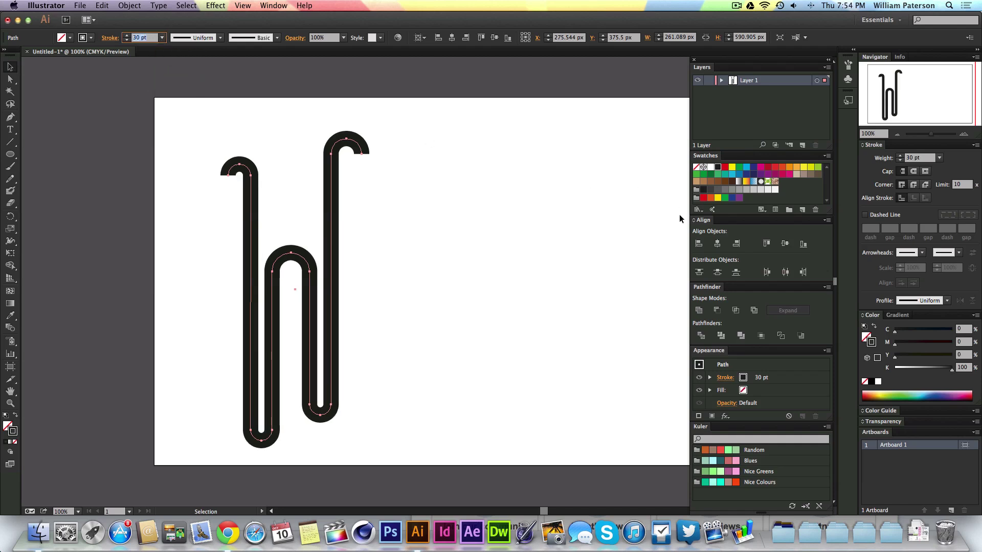
pyautogui.click(470, 269)
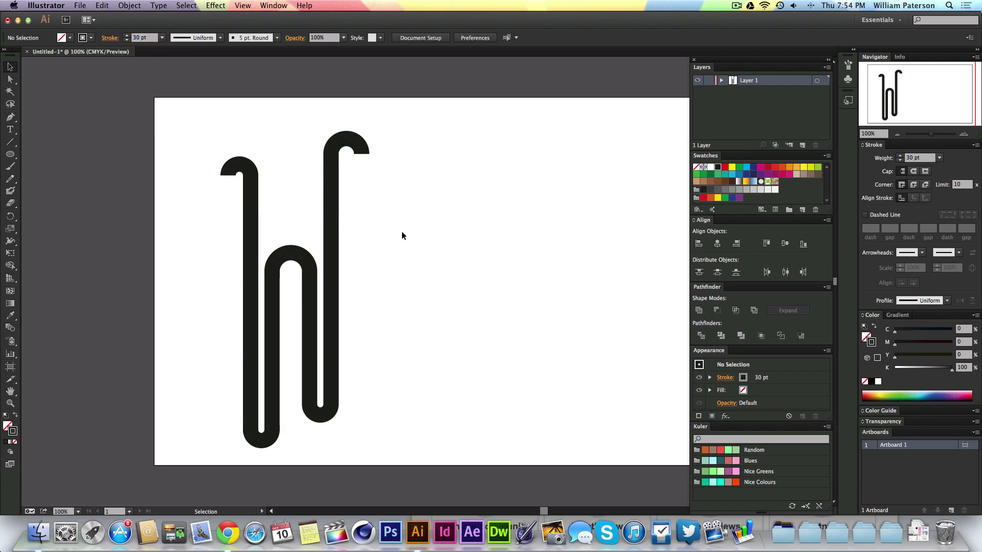
# - Expand the fill and stroke of the 30 pt snake path into an outlined shape
pyautogui.moveTo(413, 225); pyautogui.dragTo(221, 328)
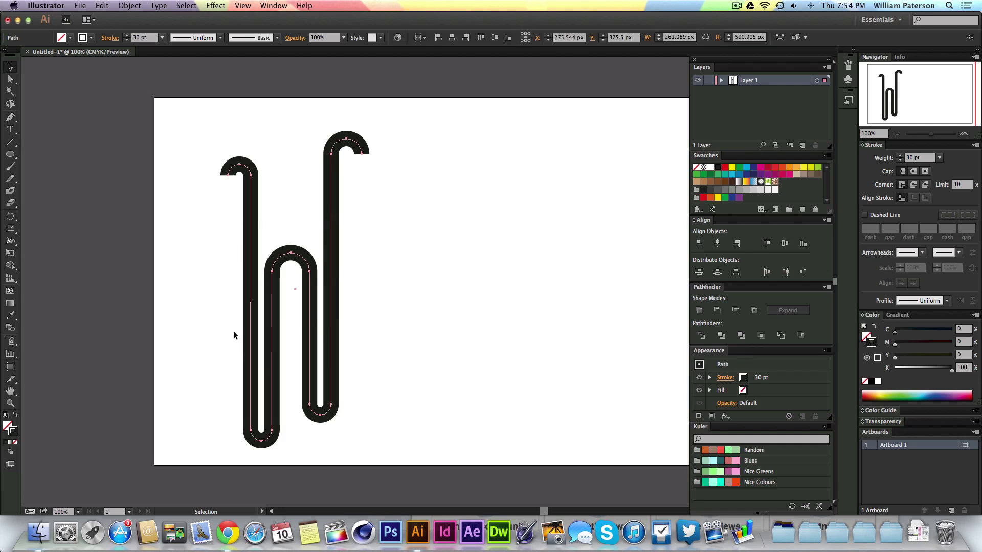
pyautogui.click(418, 260)
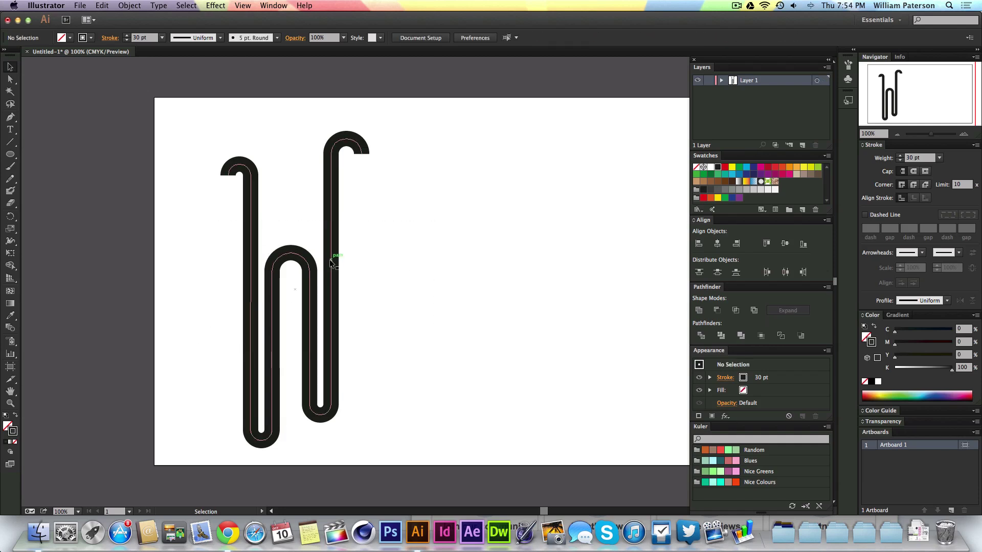
pyautogui.moveTo(423, 208); pyautogui.dragTo(239, 323)
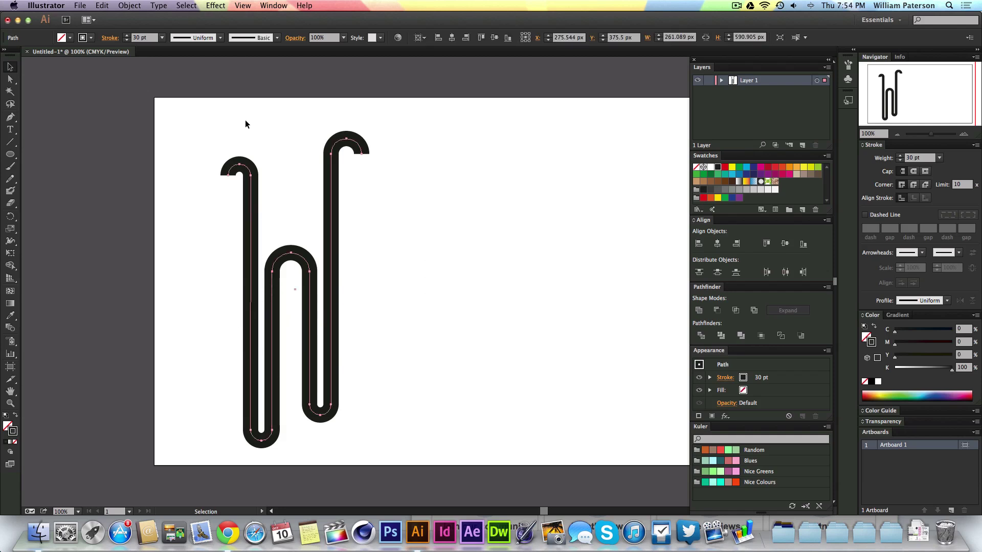
pyautogui.click(129, 5)
pyautogui.click(177, 107)
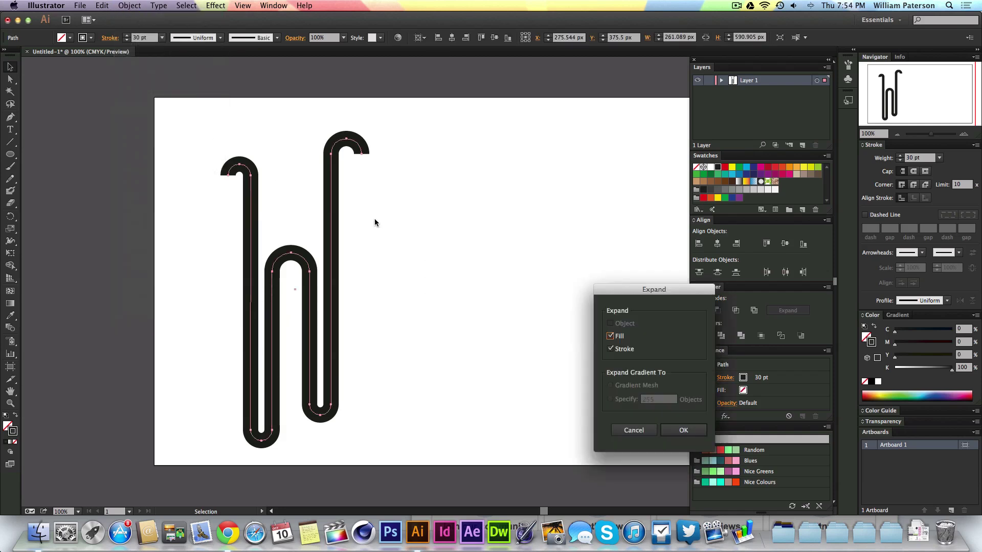
pyautogui.click(683, 430)
pyautogui.click(463, 167)
# - Move the expanded letter shape up and left, close to the artboard's upper-left corner
pyautogui.moveTo(421, 128); pyautogui.dragTo(299, 180)
pyautogui.moveTo(304, 255); pyautogui.dragTo(250, 232)
pyautogui.click(394, 141)
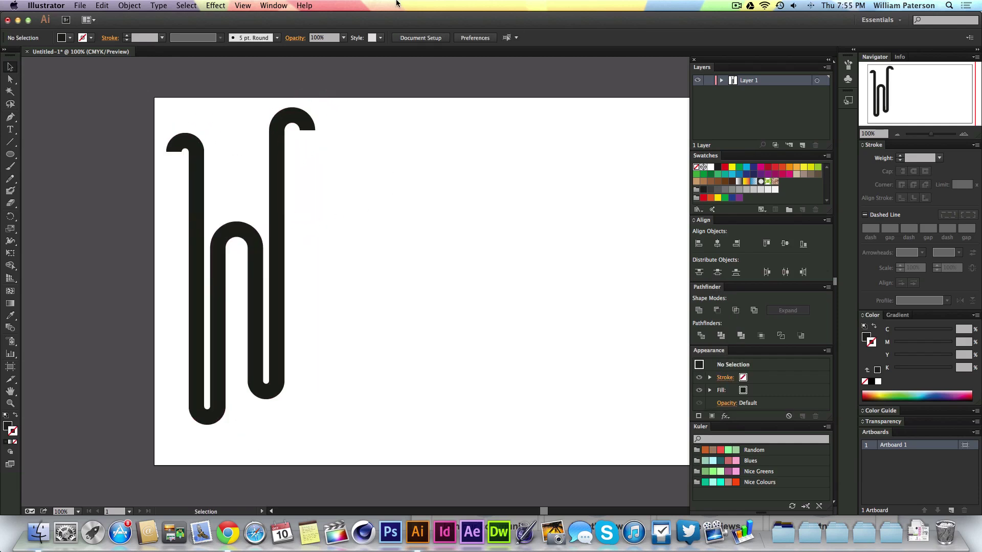